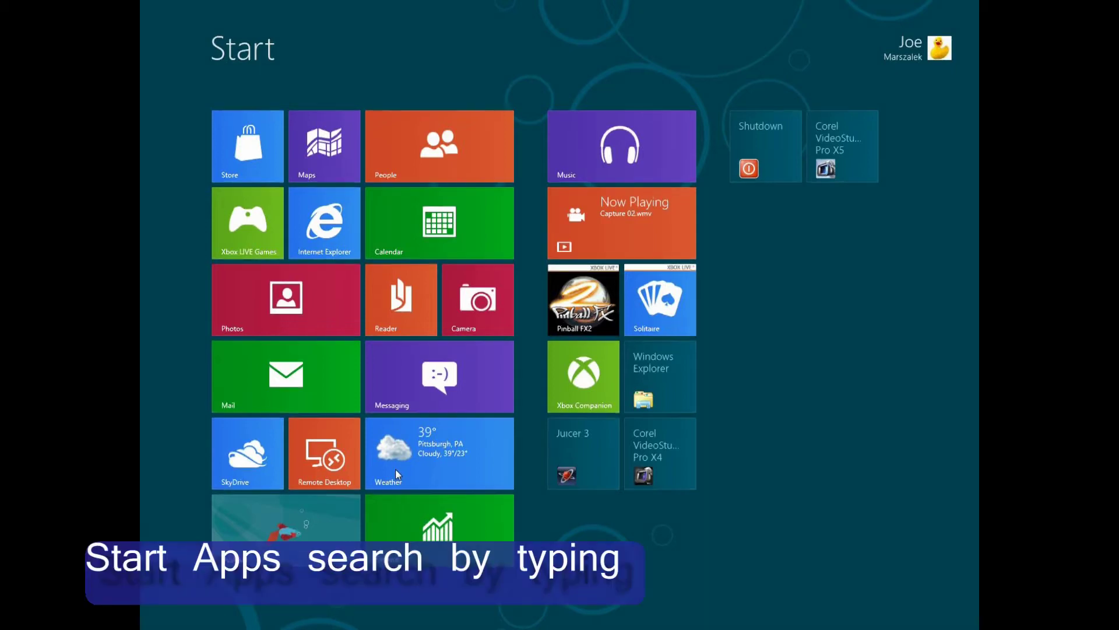
Search the apps for "Video" from the Start screen, and repeat the search from the Apps search pane
text(Video)
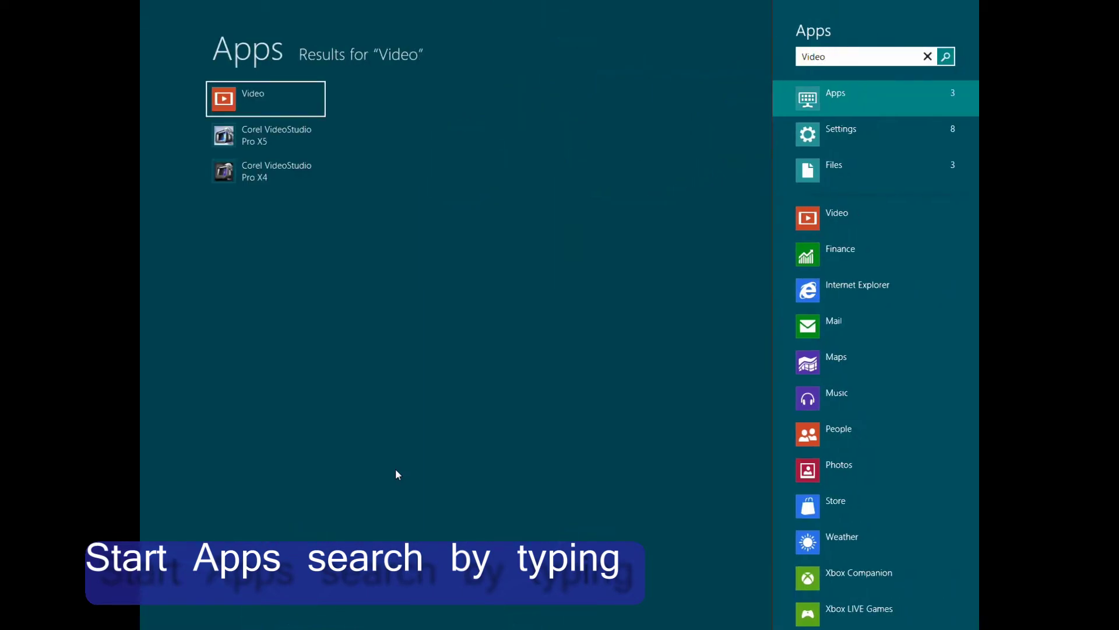
key(Escape)
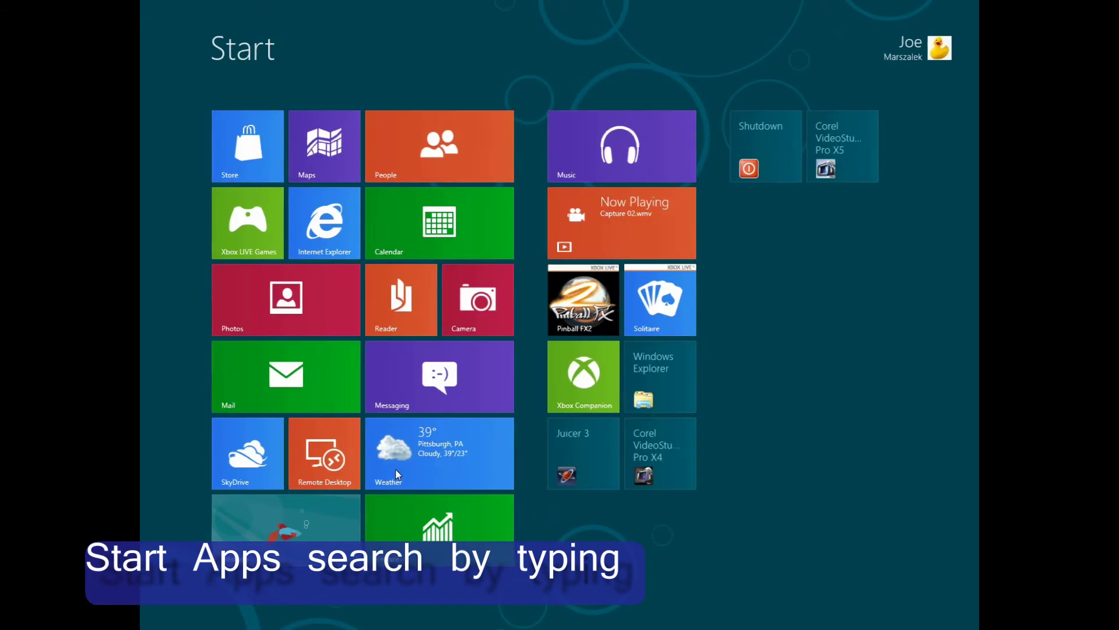
key(super+q)
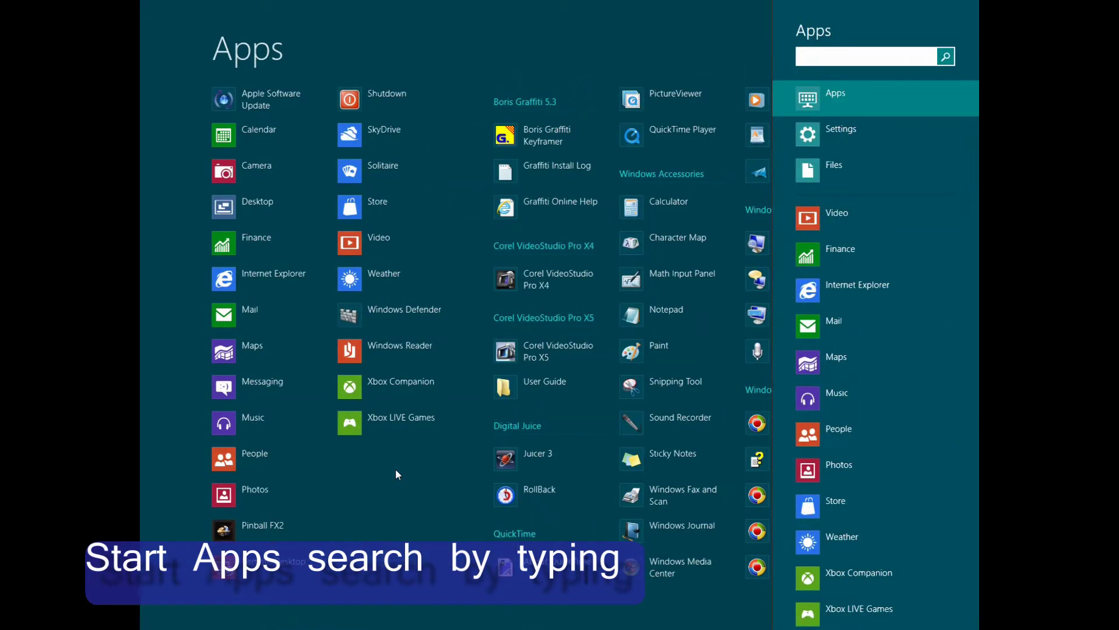
text(Vid)
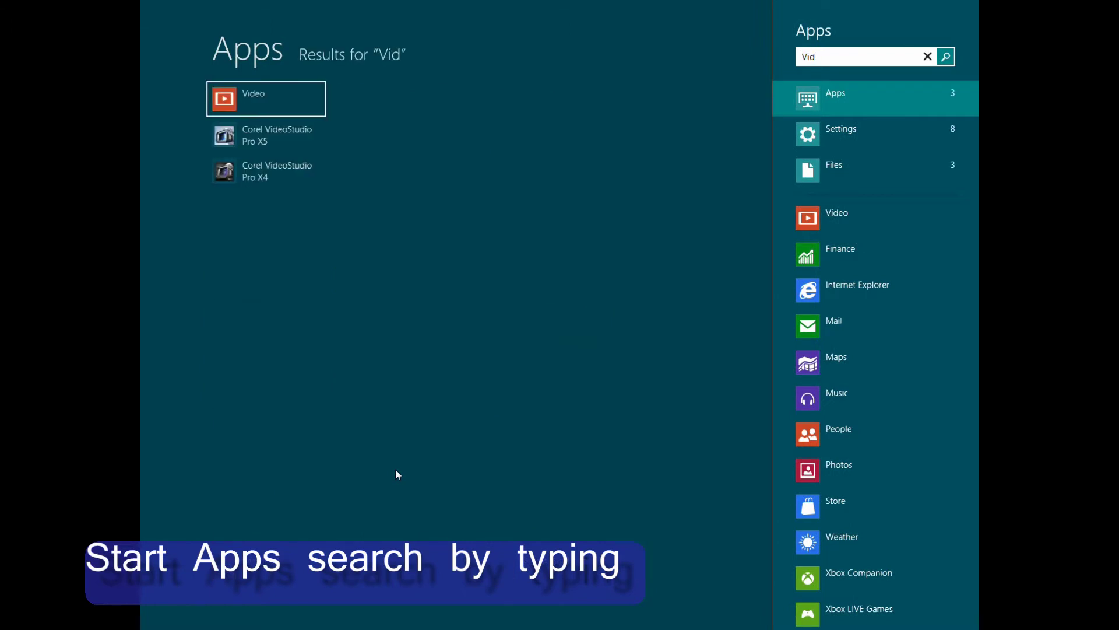
text(eo)
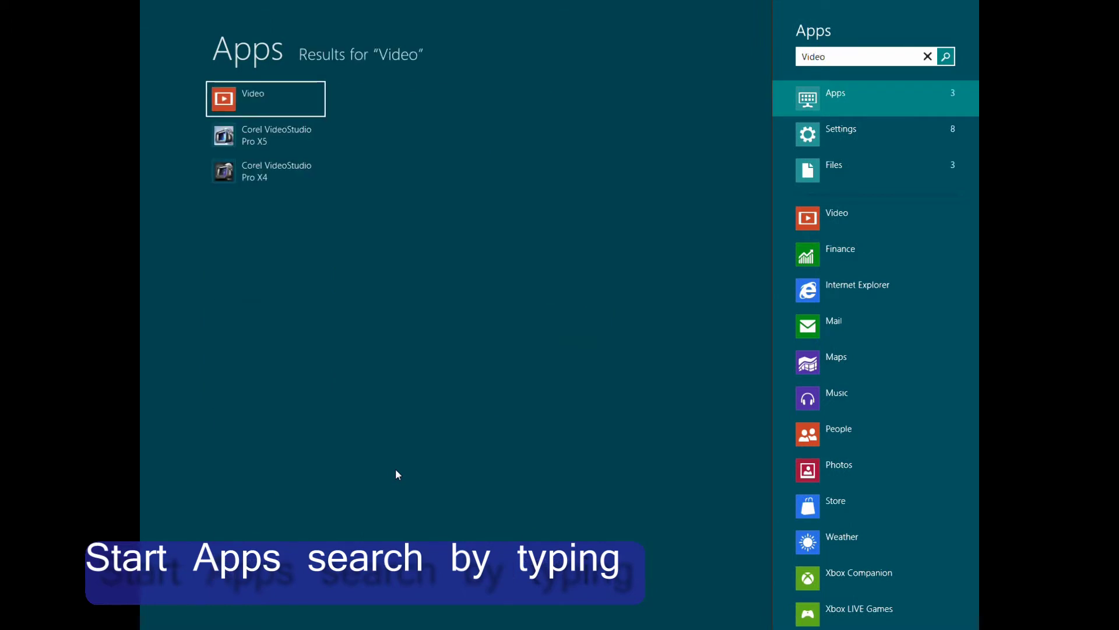
key(ctrl+a)
key(BackSpace)
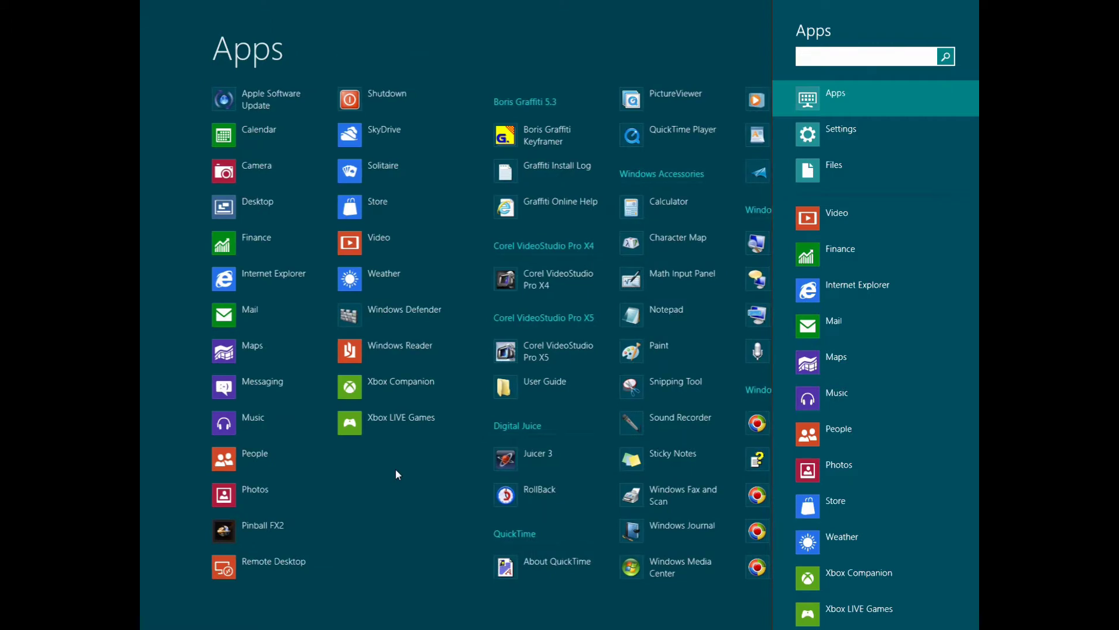
Browse the full list of installed apps without the search pane, and return to the Start screen
click(394, 551)
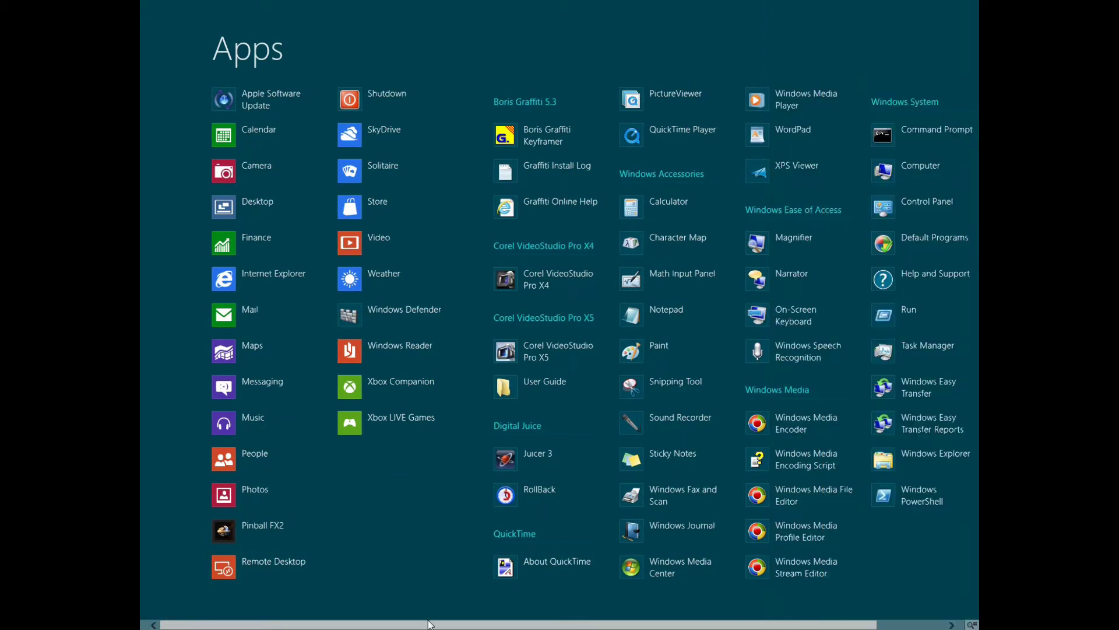
scroll(529, 625, down, 2)
scroll(460, 627, up, 2)
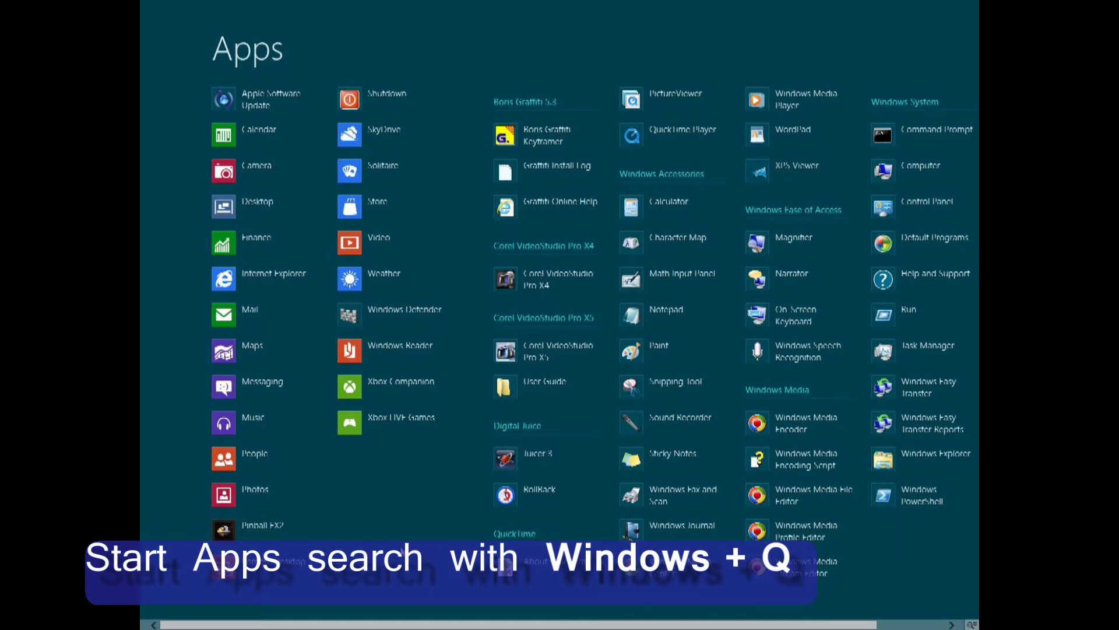
key(super)
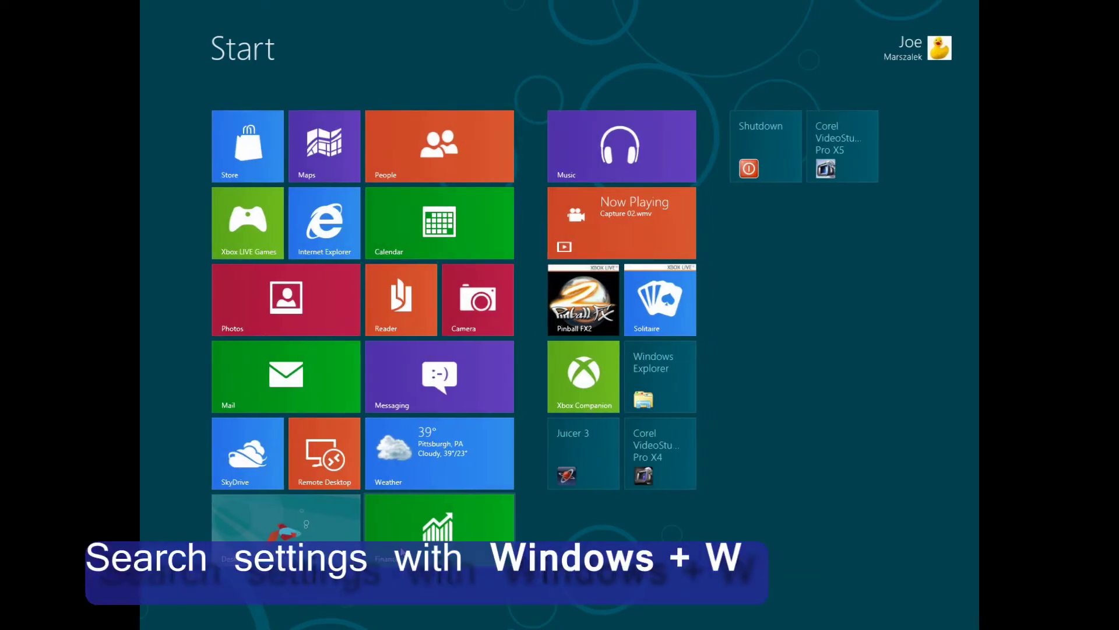
Open the Settings search, try the query "s", clear it and return to the Start screen
key(super+w)
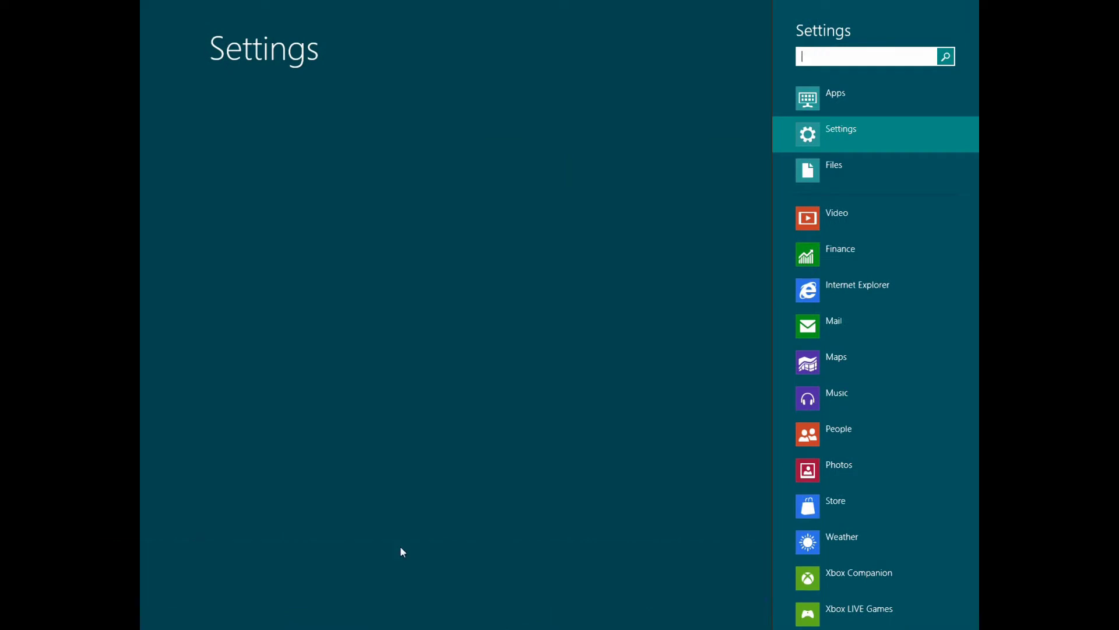
text(s)
key(BackSpace)
key(super)
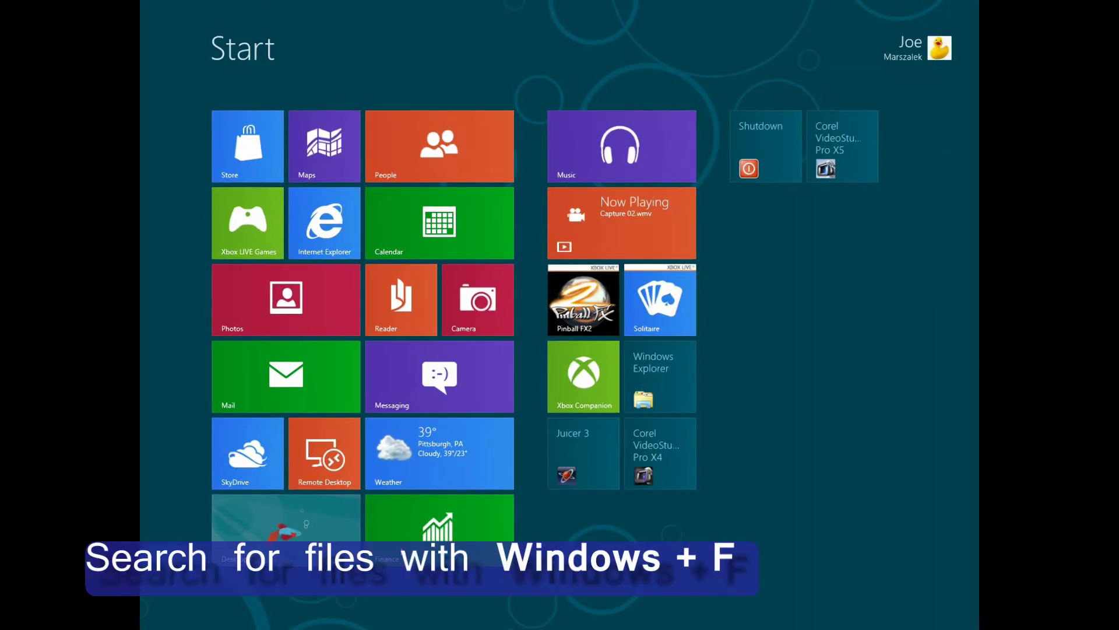
Search the files for "Win" and return to the Start screen
key(super+f)
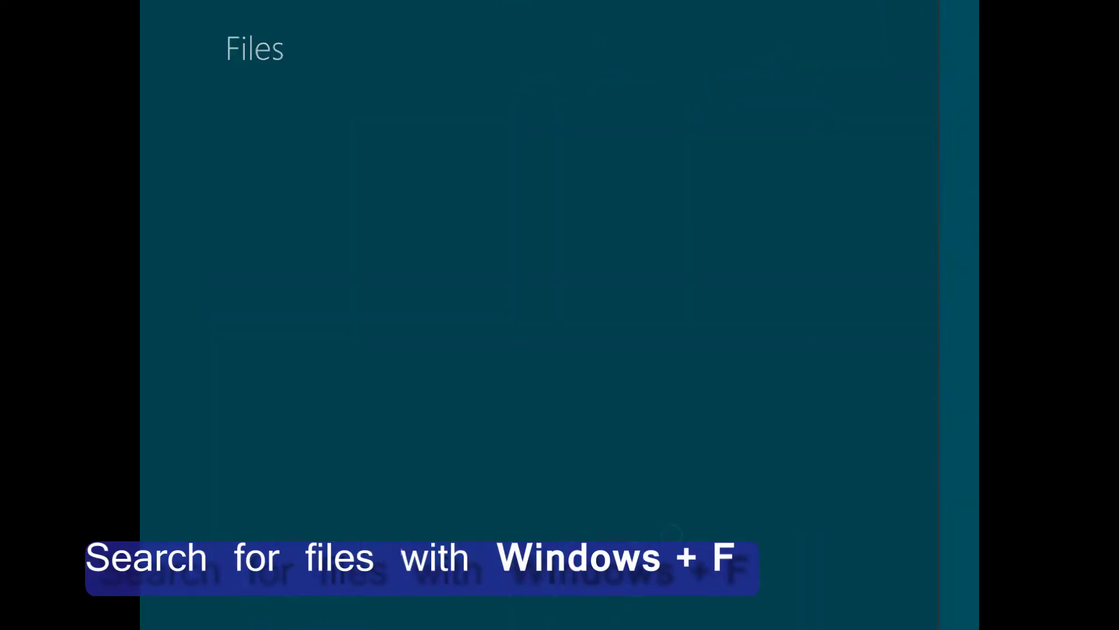
text(Win)
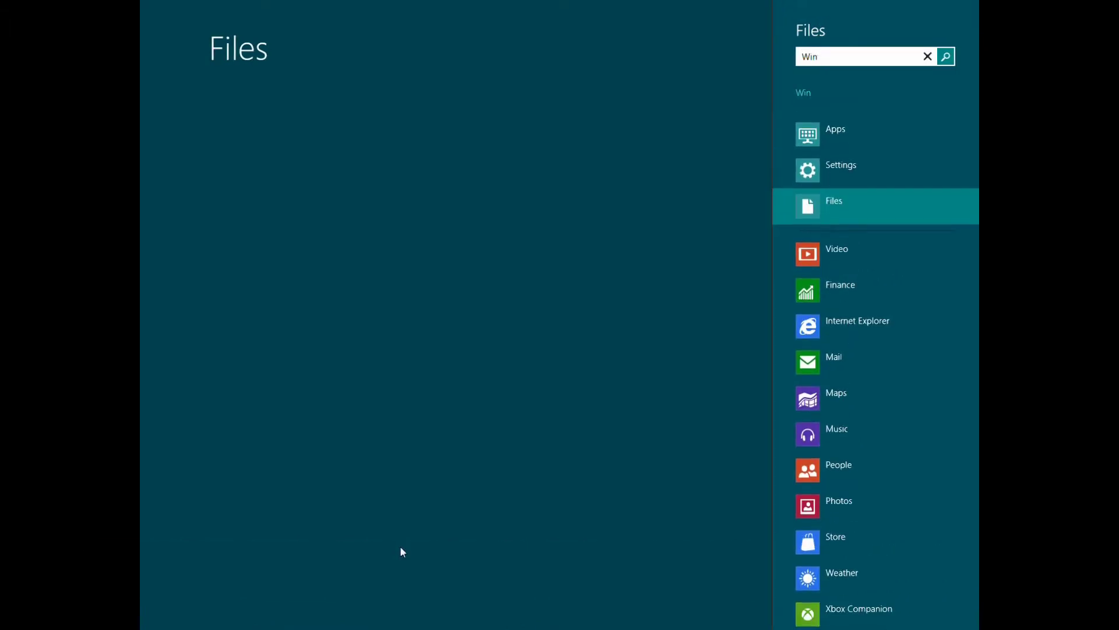
key(Return)
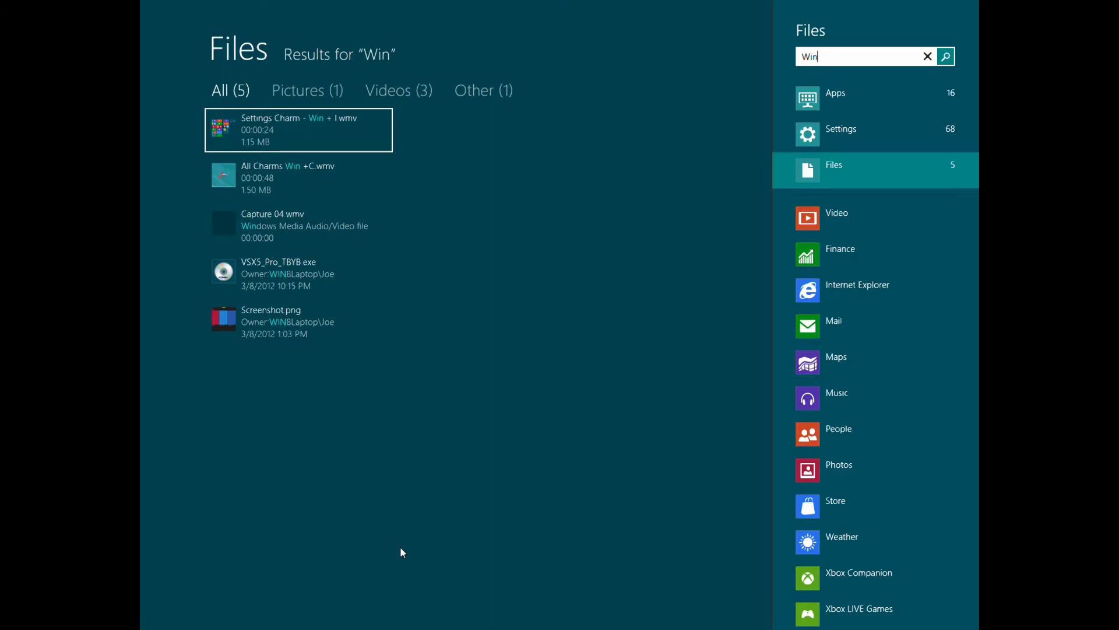
key(super)
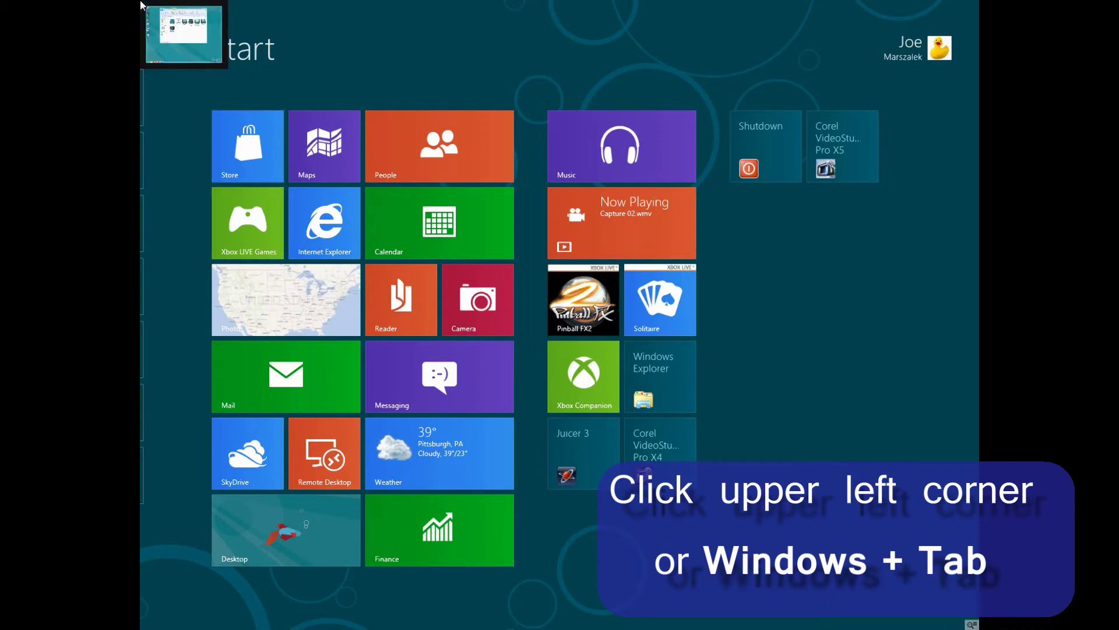
Flip through the open apps one after another up to the Camera app, and return to the Start screen
click(140, 5)
click(140, 4)
click(140, 5)
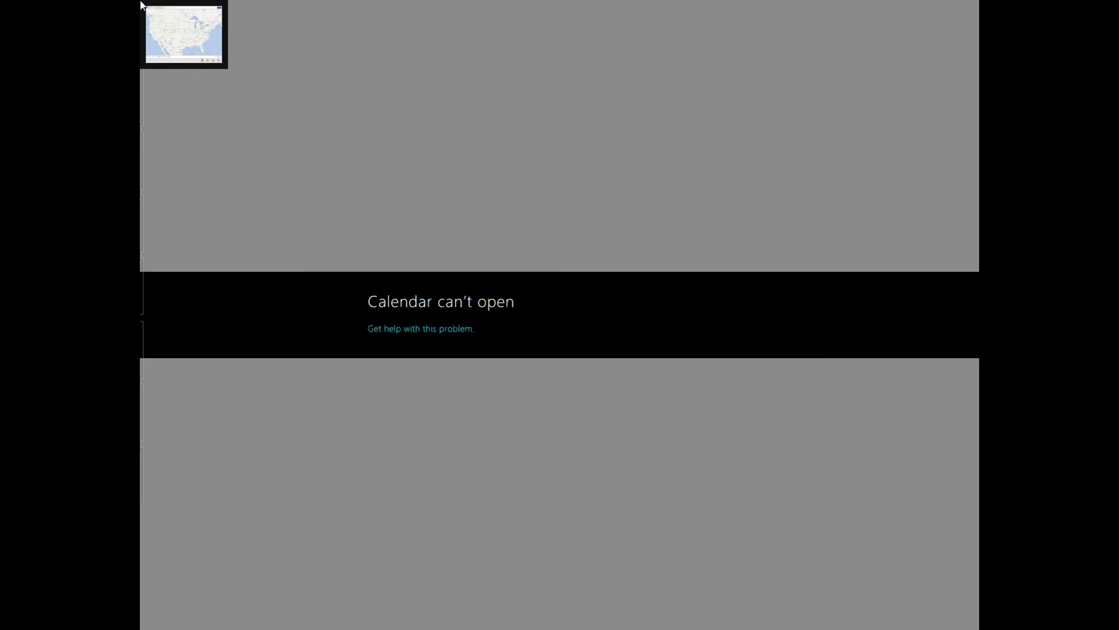
click(140, 5)
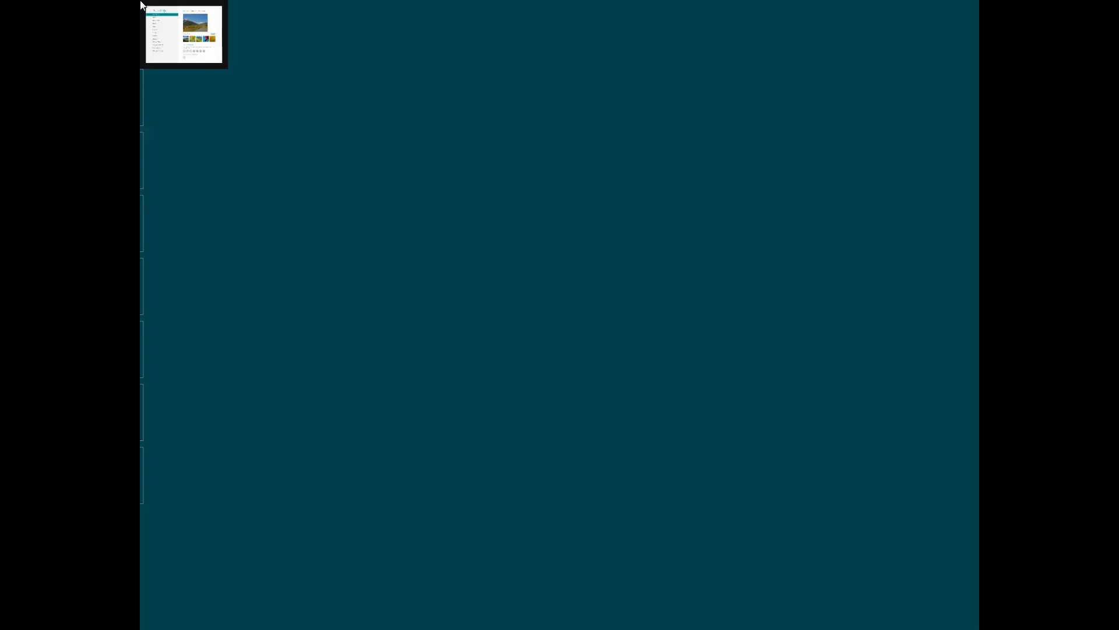
click(140, 5)
click(140, 5)
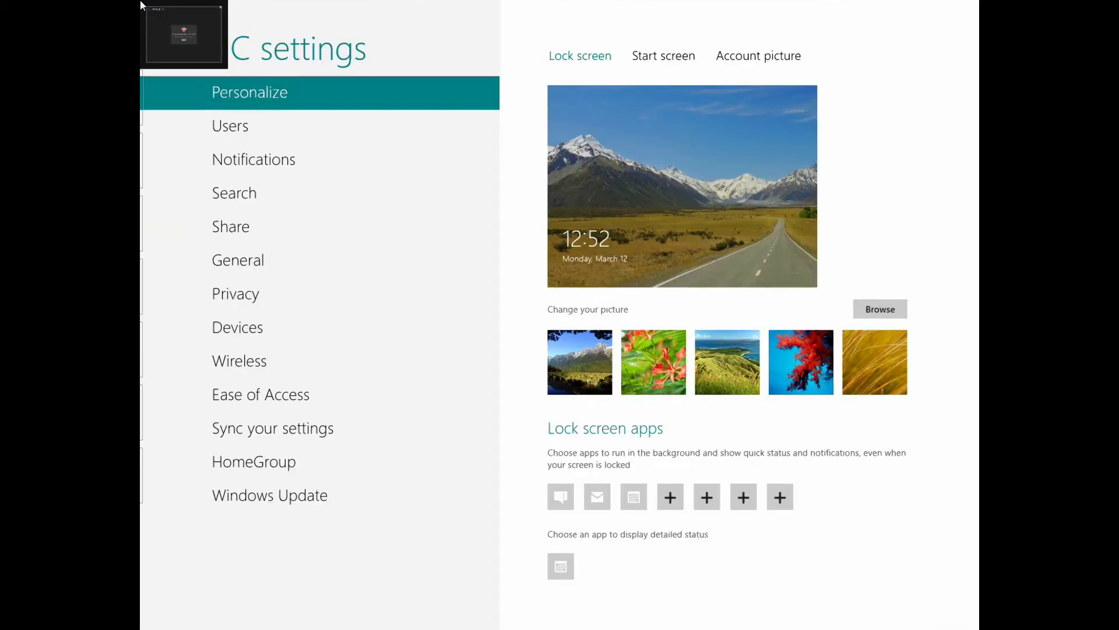
click(140, 4)
click(141, 5)
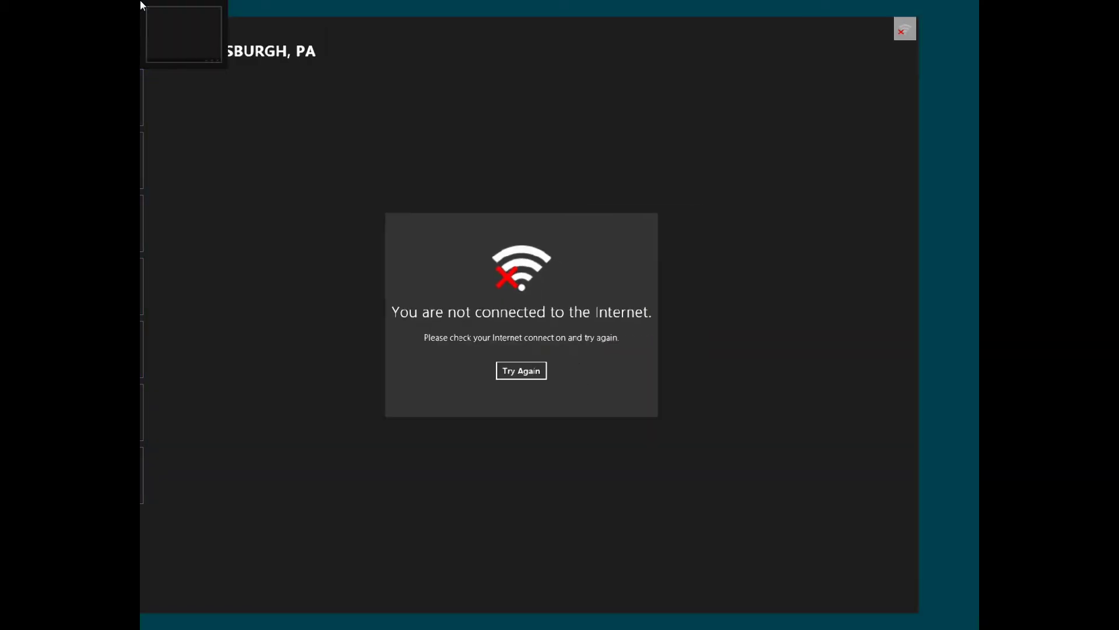
click(141, 5)
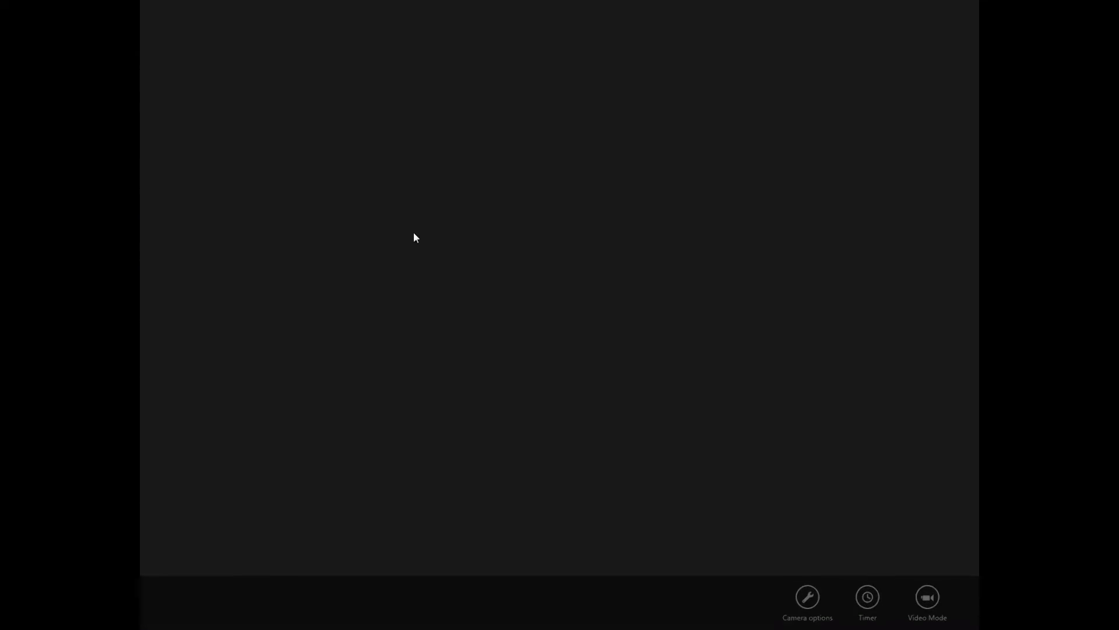
key(super)
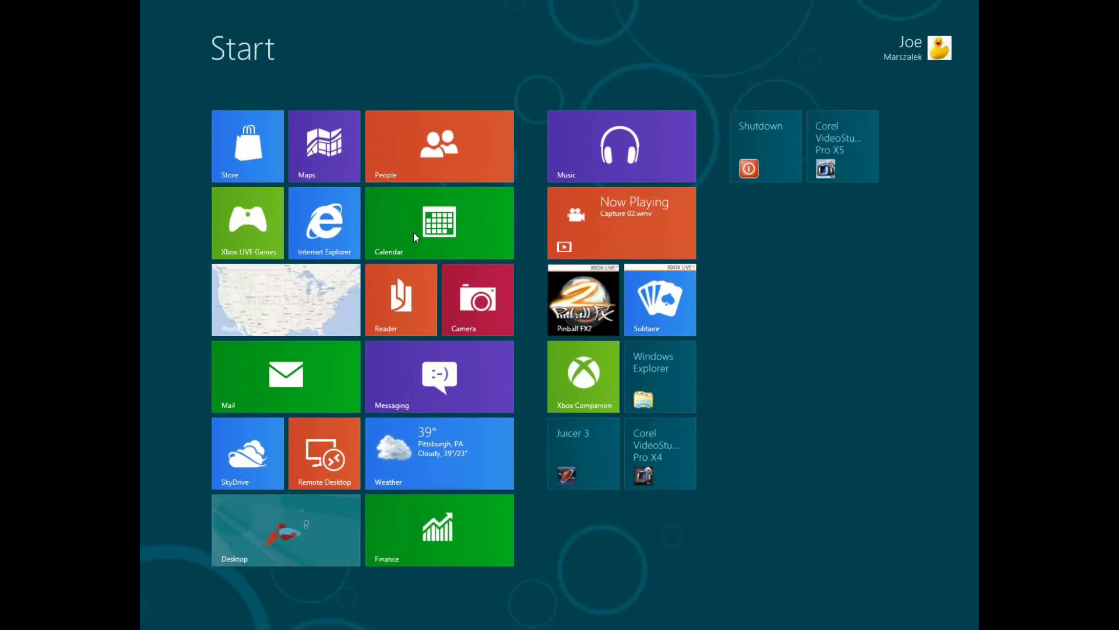
Cycle through the list of open Metro apps and switch to PC settings
key(super+Tab)
key(super+Tab)
key(super+Tab)
key(super+Tab)
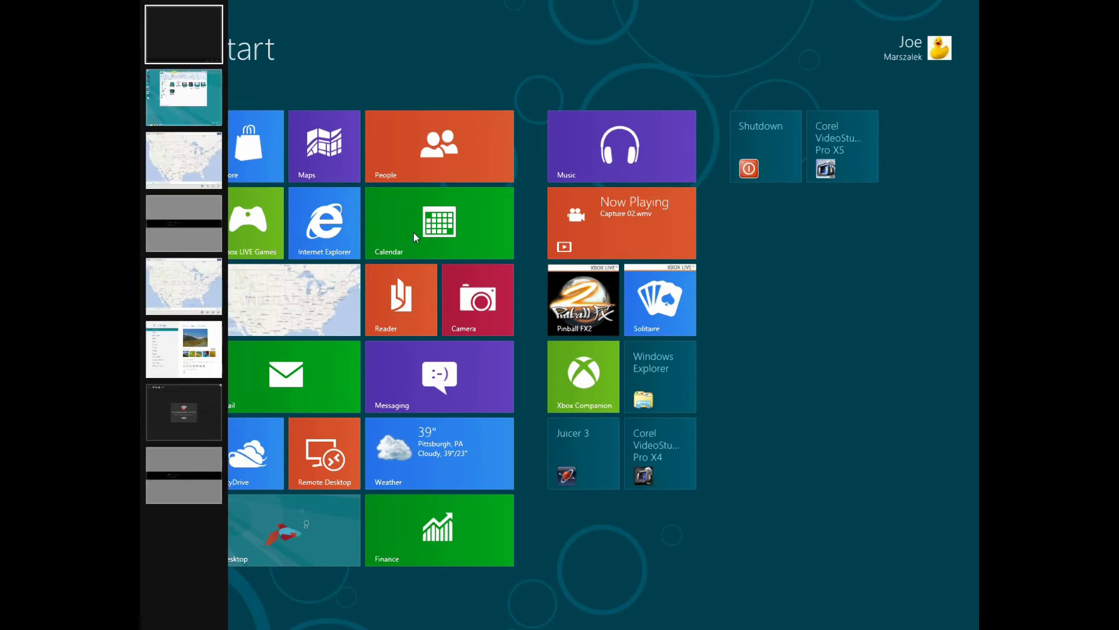
key(super+Tab)
key(super+Tab)
key(super+Tab)
key(super+Tab)
key(super+Tab)
key(super+Tab)
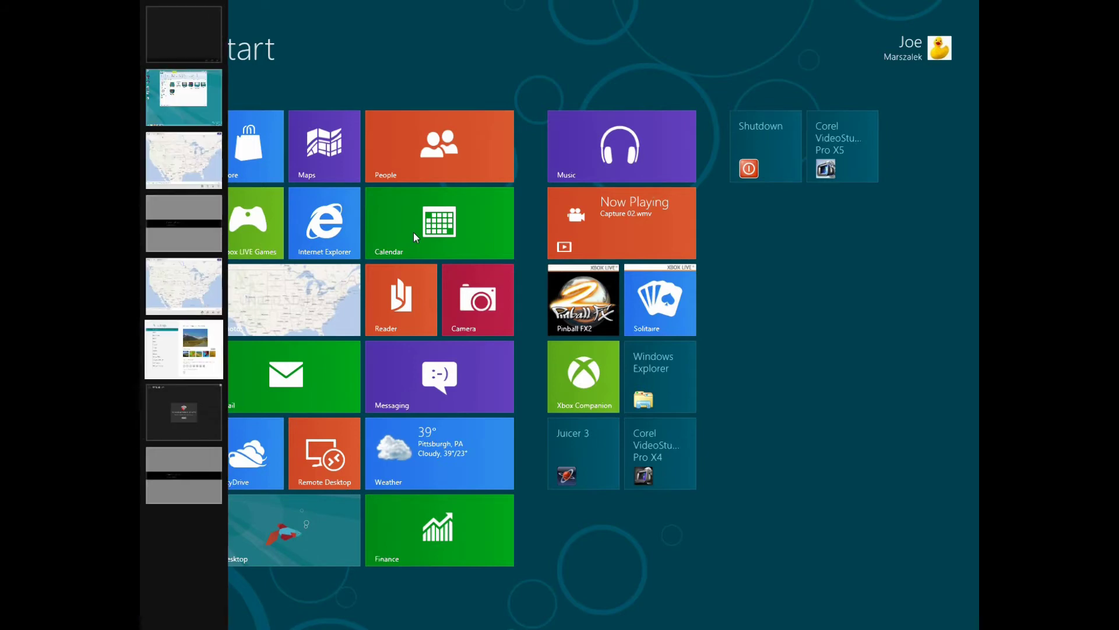
key(super+Tab)
key(super+Tab)
key(super+Tab)
key(super+Tab)
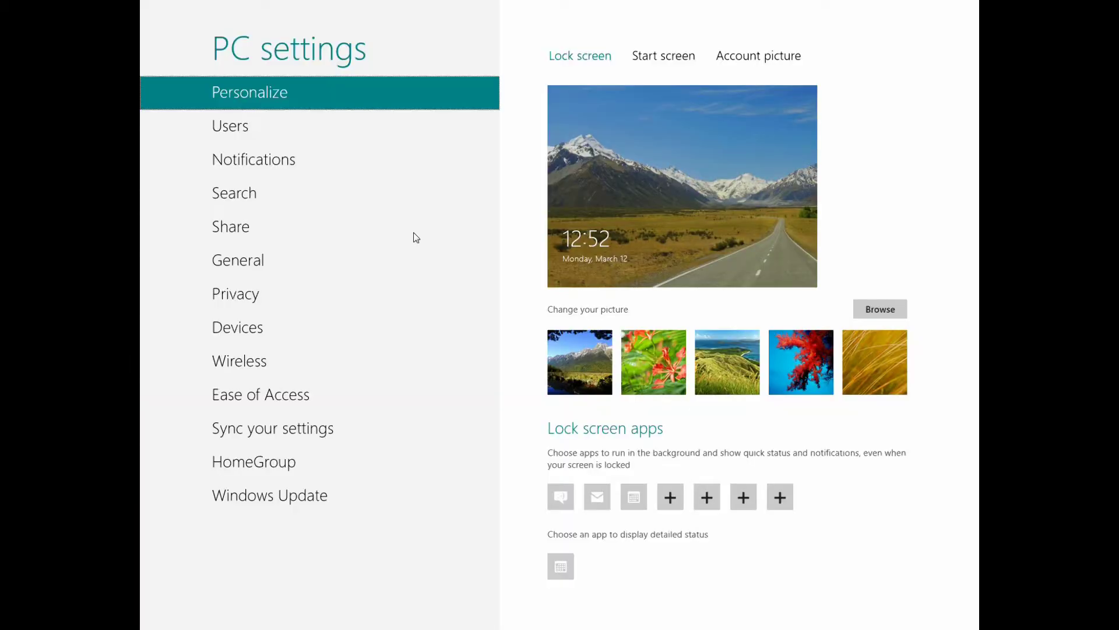
Browse the list of open Metro apps from PC settings, and return to the Start screen
key(super+Tab)
key(super+Tab)
key(super+Tab)
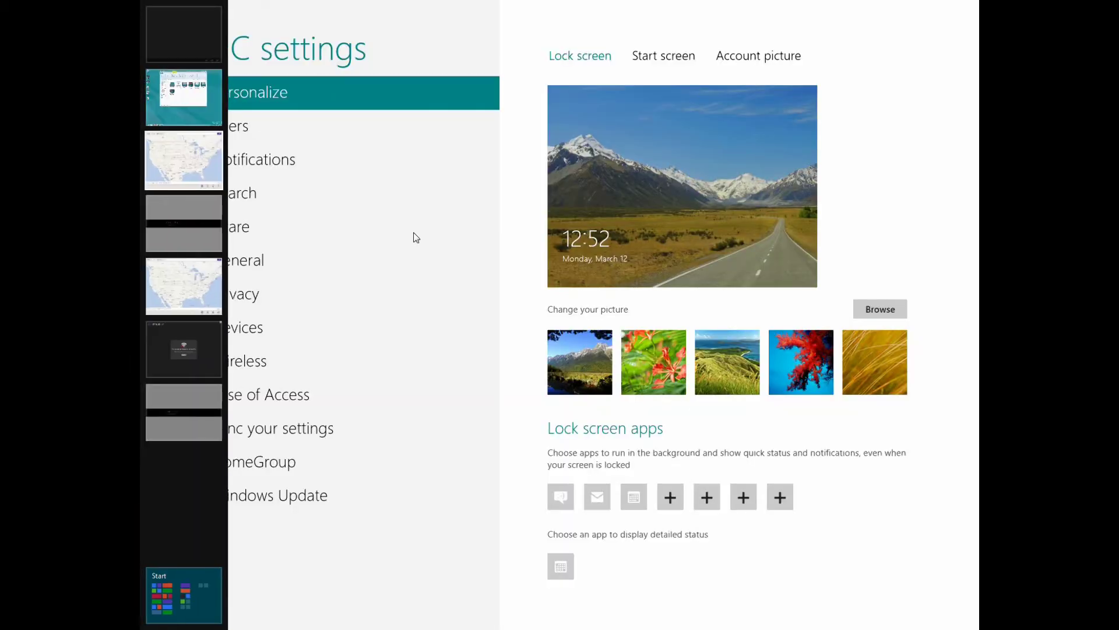
key(super)
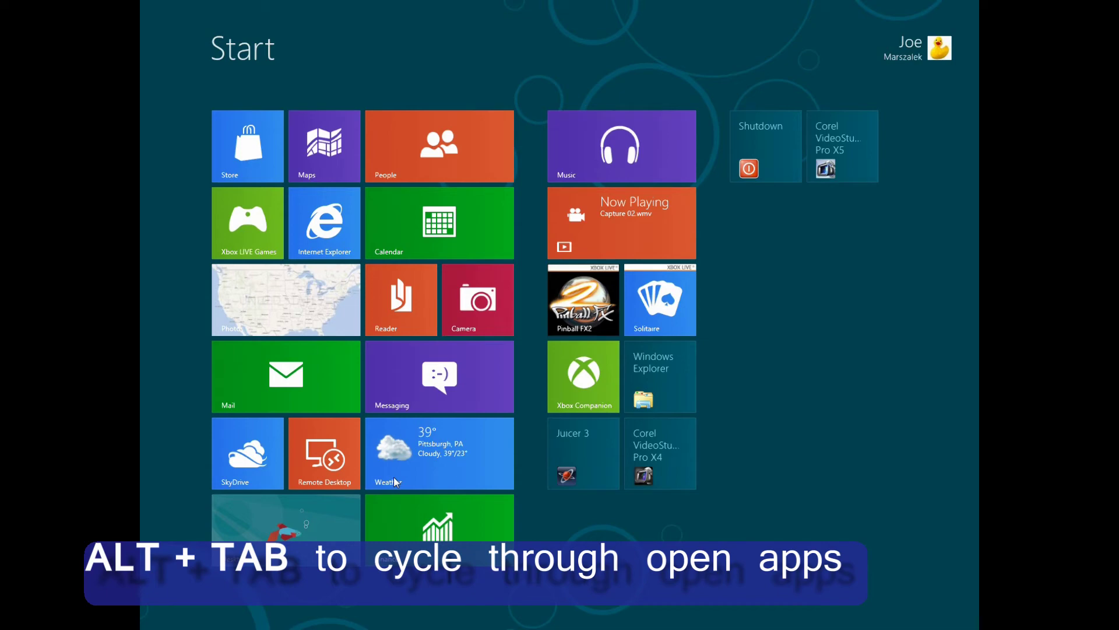
Cycle through the thumbnails of all open apps and windows, and switch to the VSX5 Screen folder window
key(alt+Tab)
key(alt+Tab)
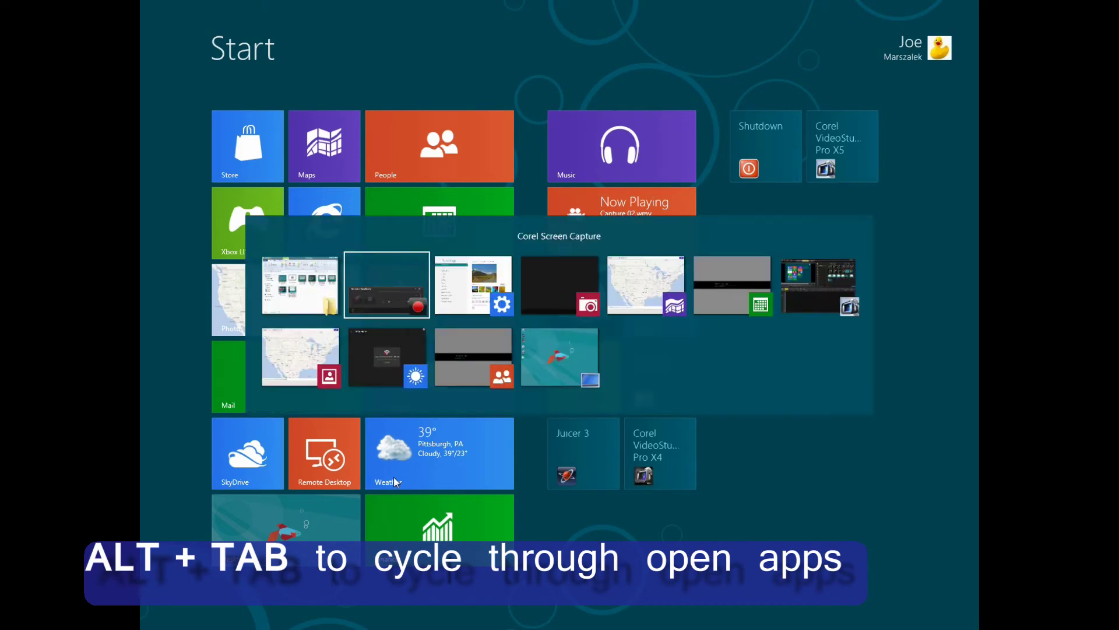
key(alt+Tab)
key(alt+Tab)
key(alt+Tab)
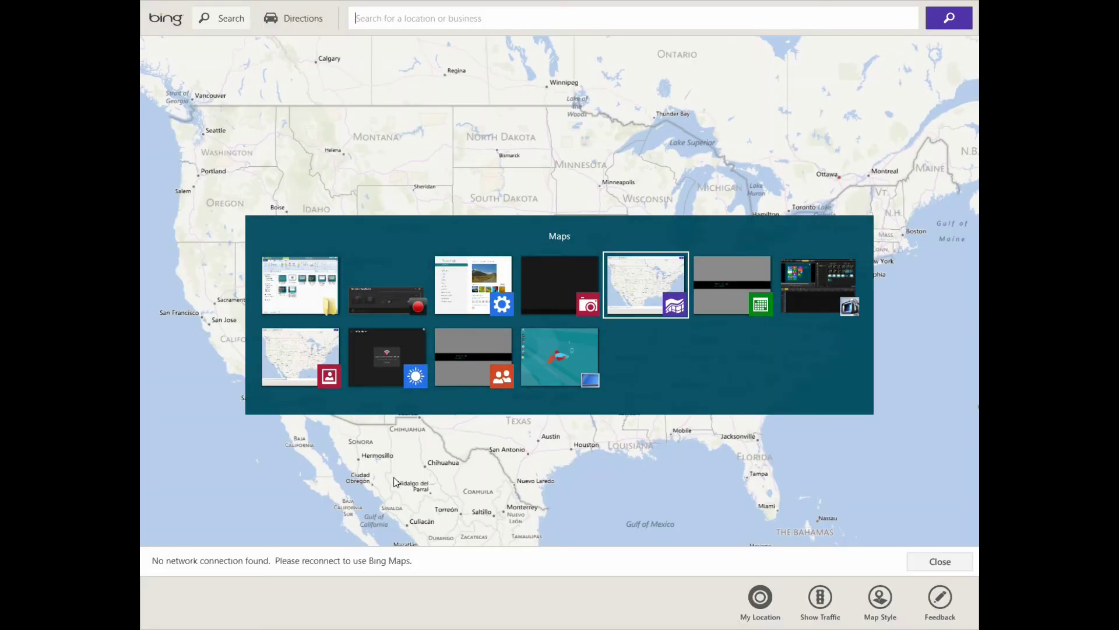
key(alt+Tab)
key(alt+Tab)
key(alt+Tab)
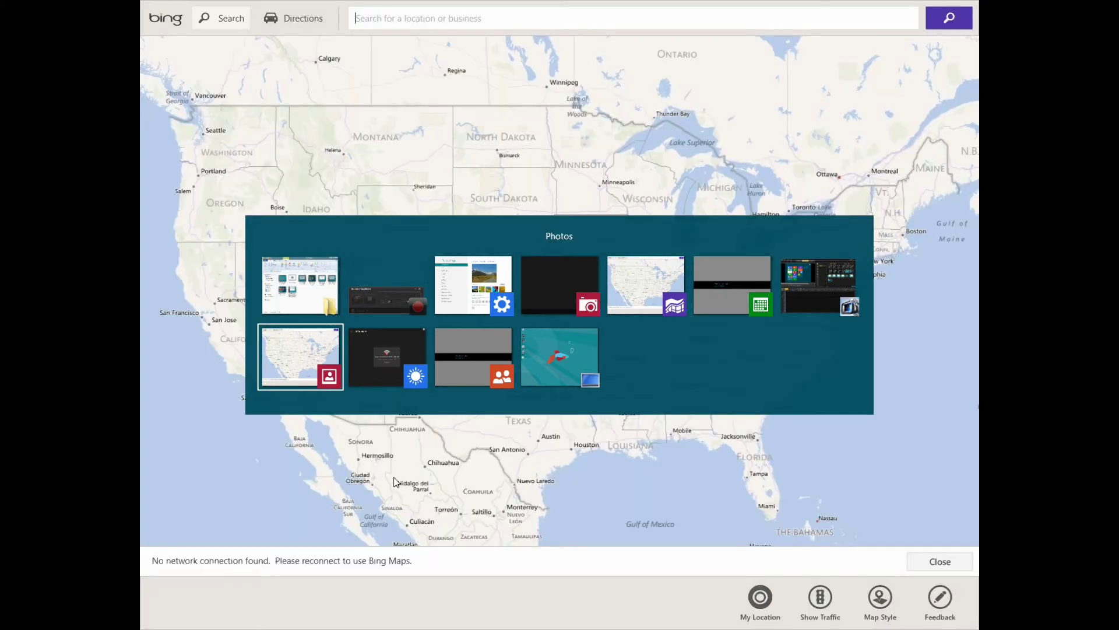
key(alt+Tab)
key(alt+Tab)
key(alt+Tab)
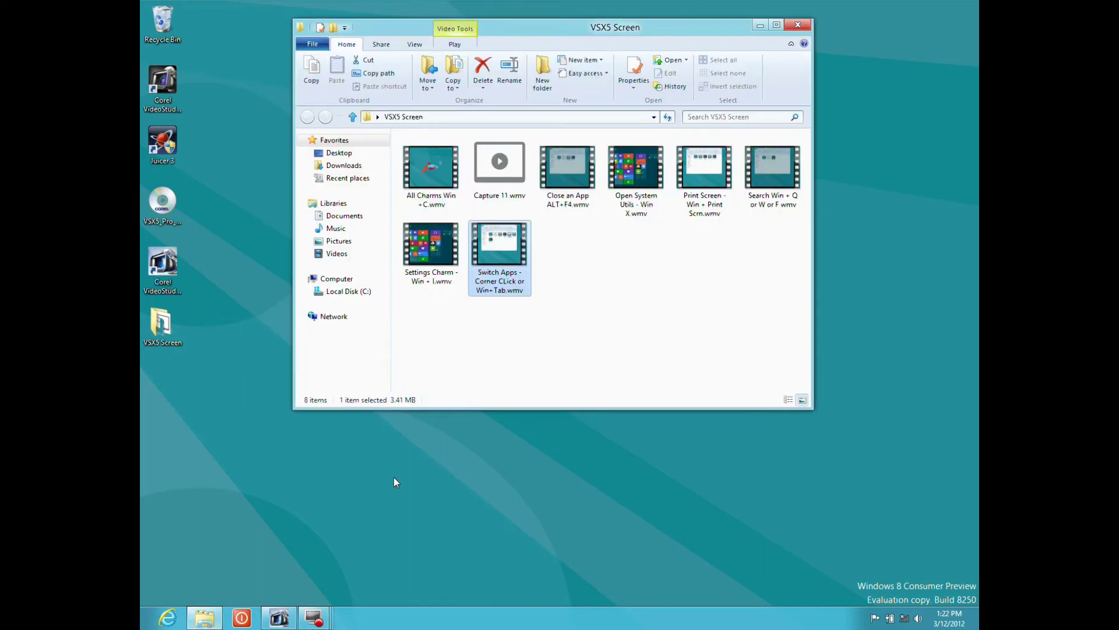
On the Start screen, move the Corel VideoStudio Pro X5 tile above the Music tile and the Shutdown tile beside it
key(super)
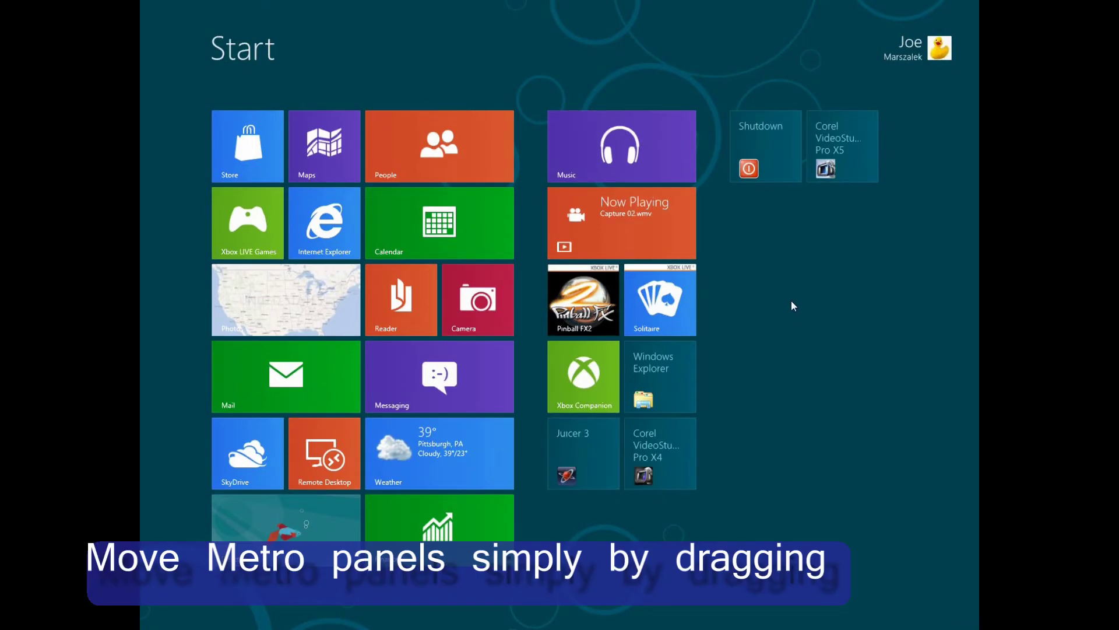
drag(852, 147, 582, 145)
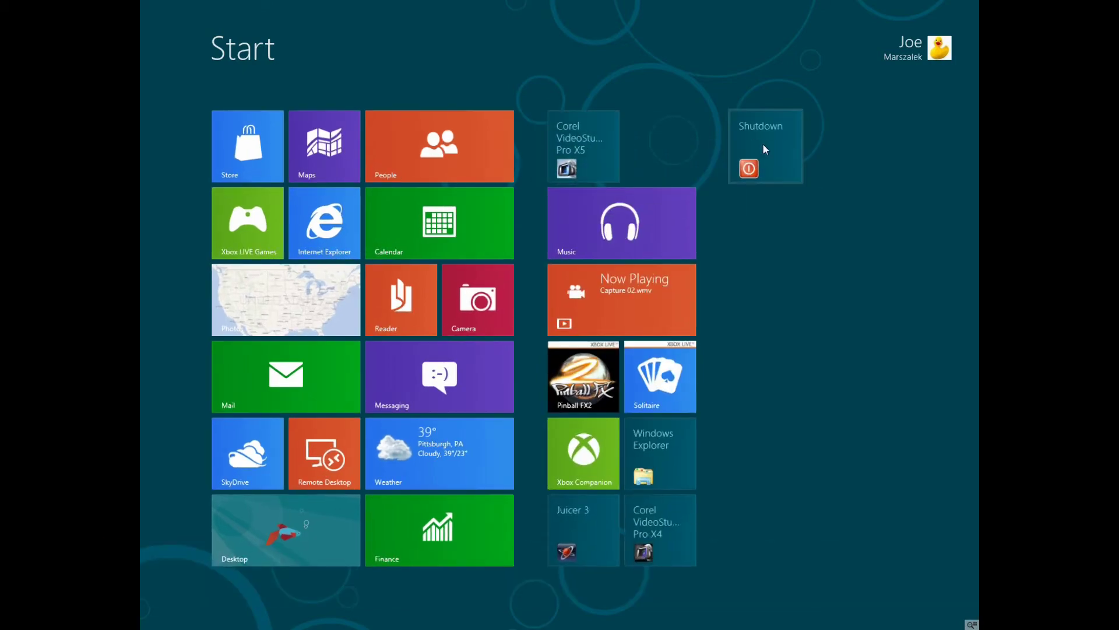
drag(763, 143, 653, 148)
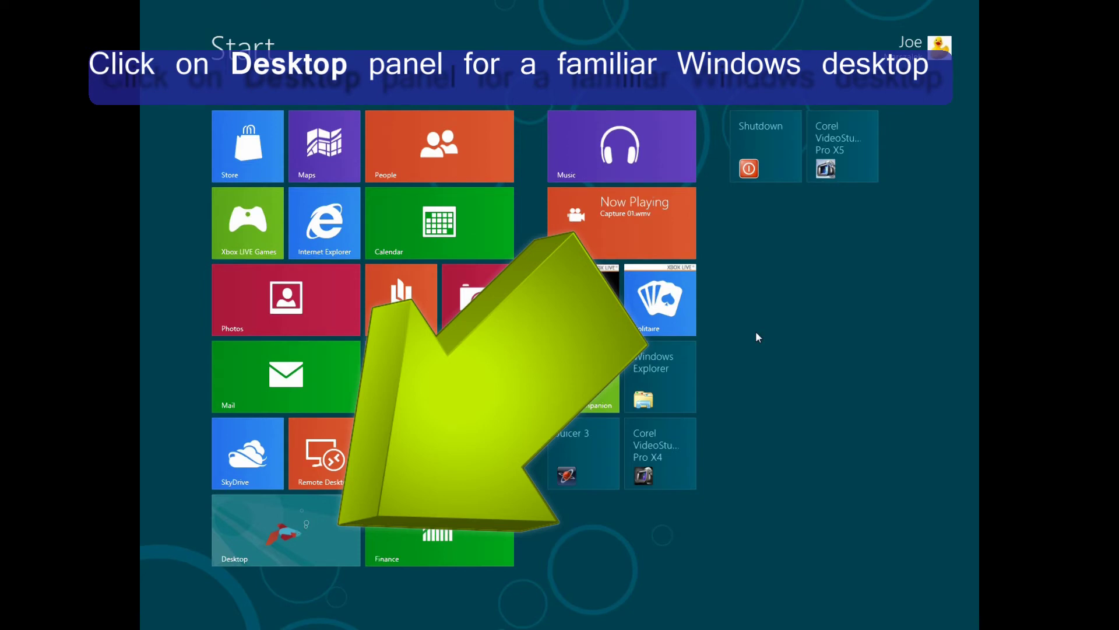
Display the charms, and go from the desktop back to the Start screen
key(super+c)
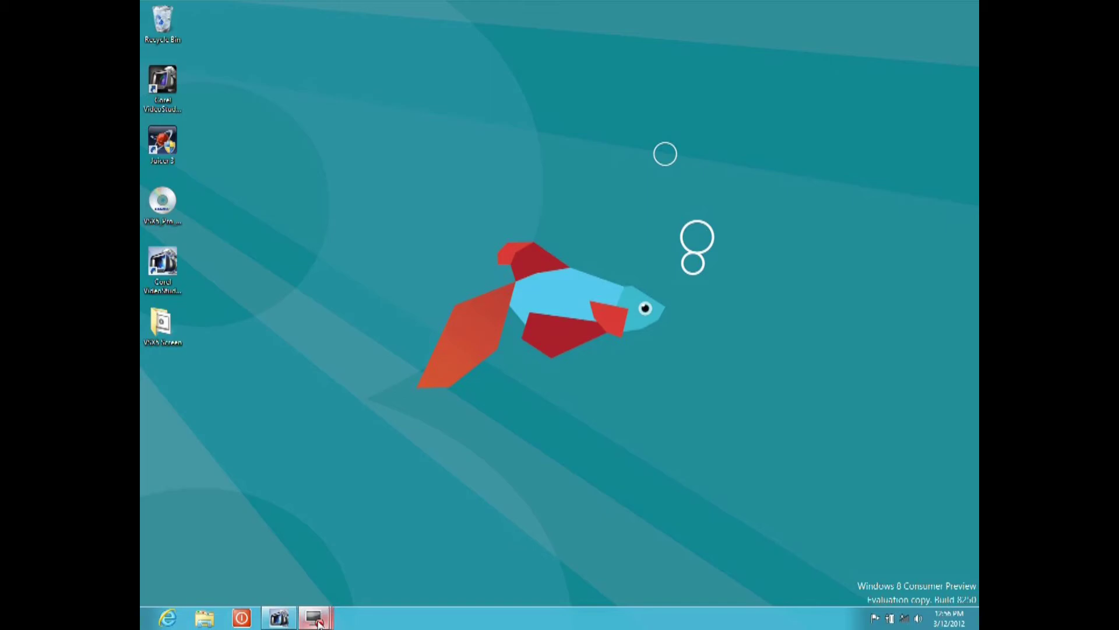
key(super)
mouse_move(142, 5)
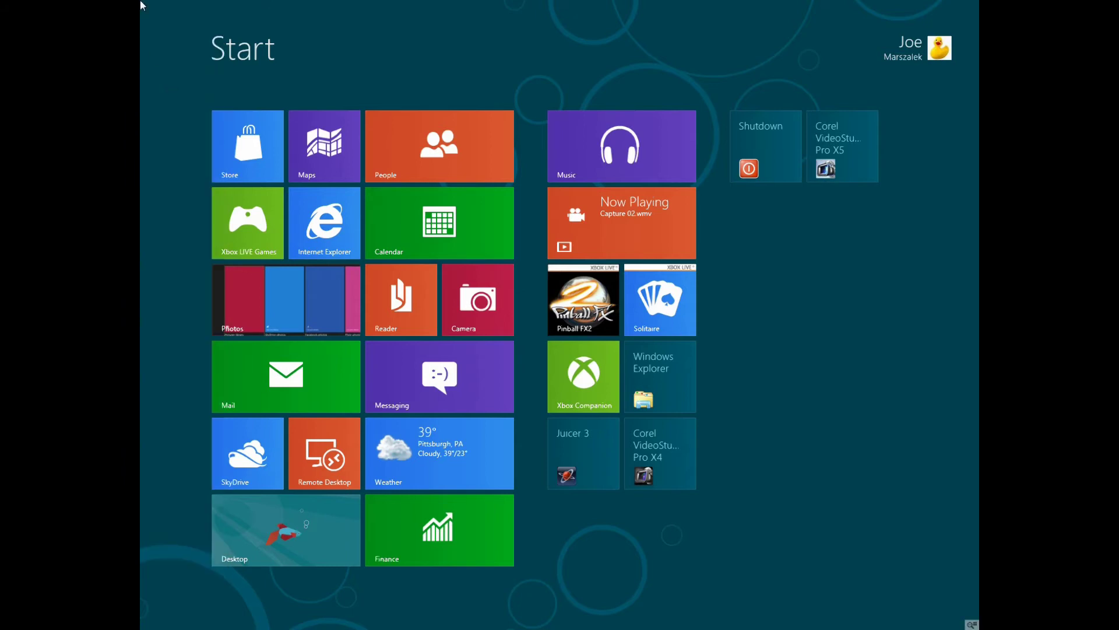
Switch to the Music app from the list of open apps, and close it
mouse_move(144, 100)
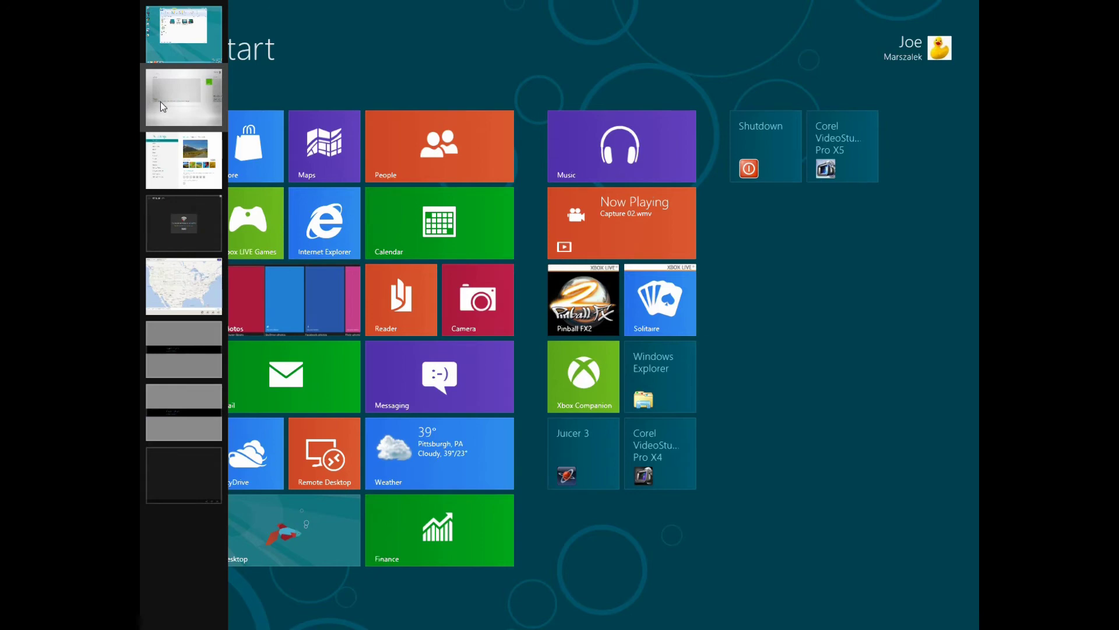
click(161, 104)
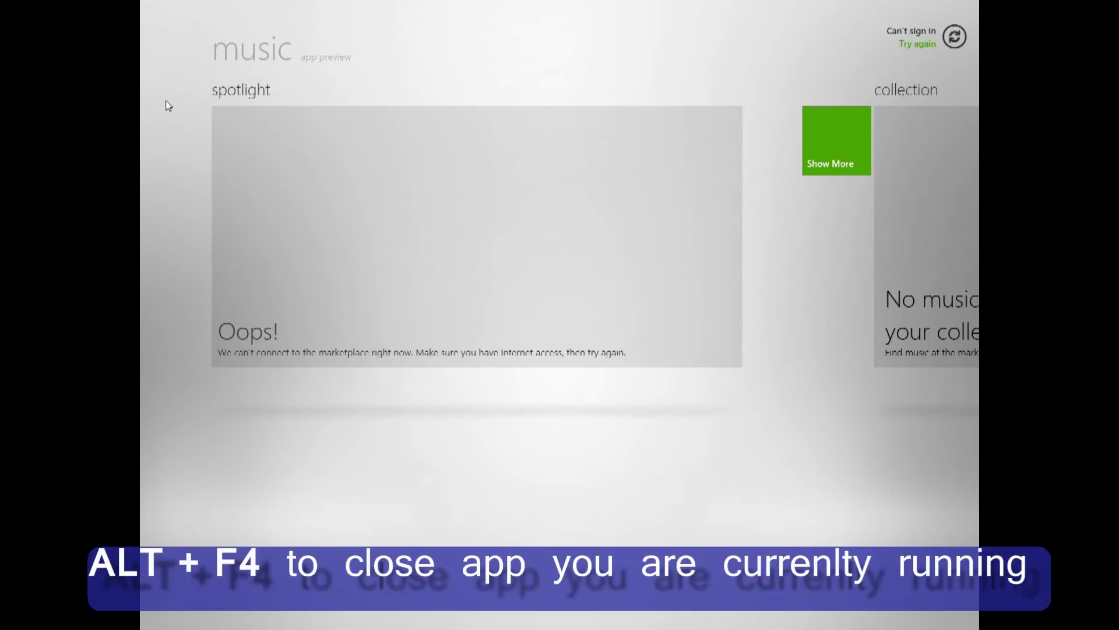
key(alt+F4)
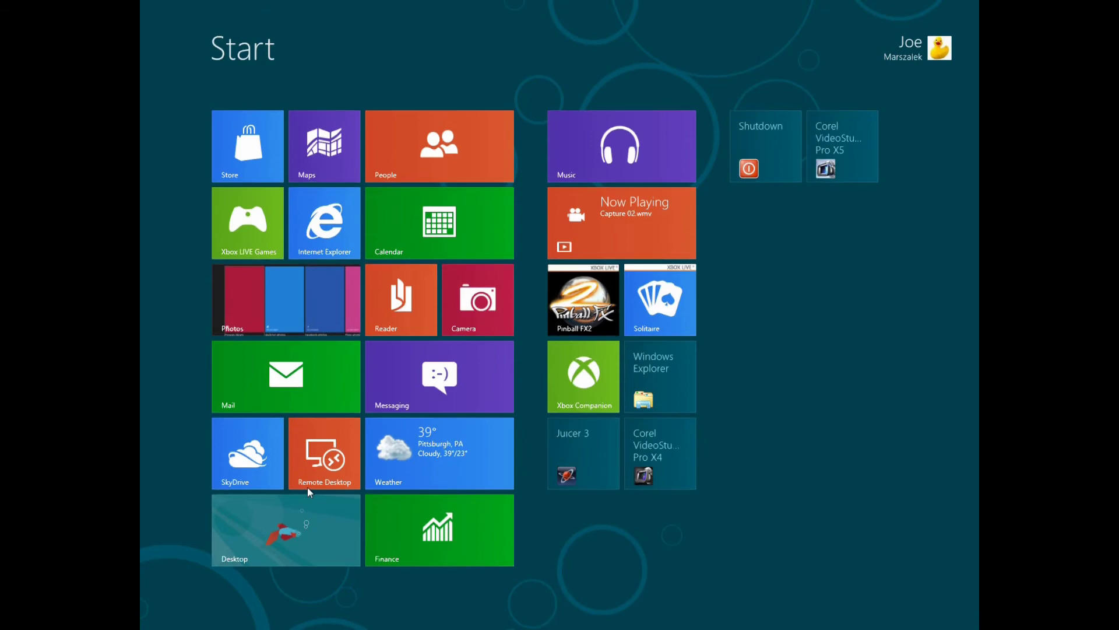
Open the Start corner's shortcut menu of system tools
right_click(143, 627)
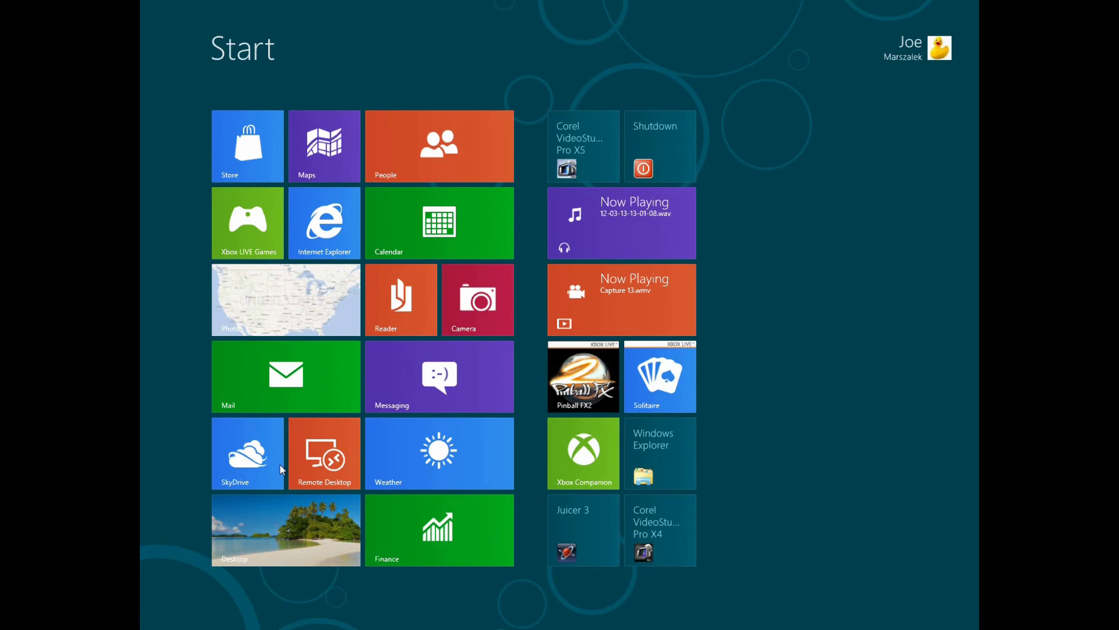
Go from the Start screen to the desktop and capture the whole screen to a picture file
click(299, 530)
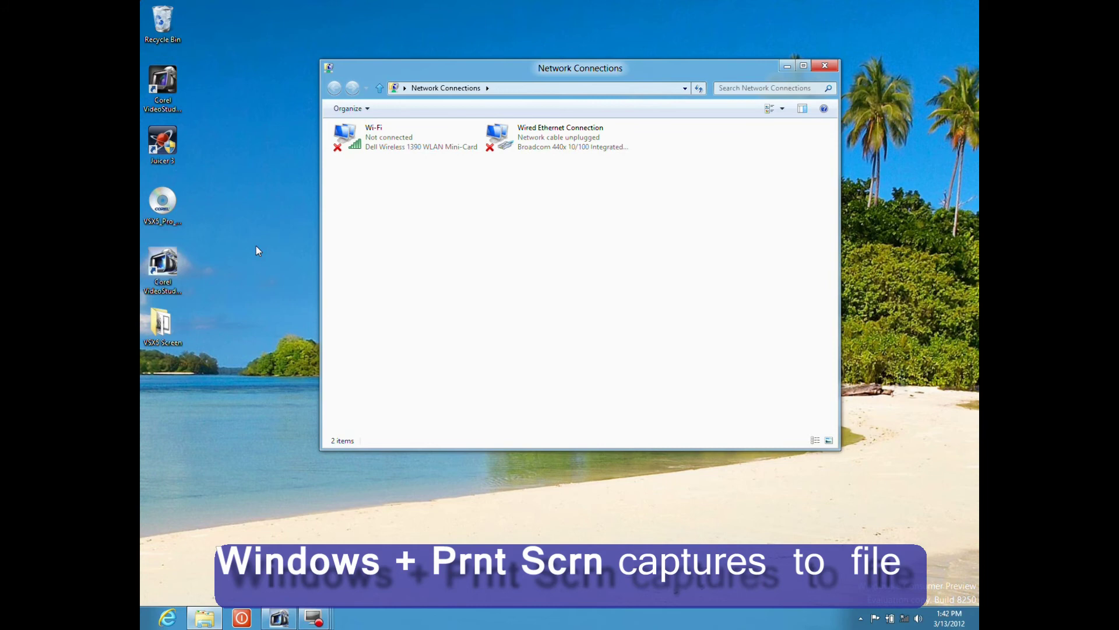
key(super+Print)
Search the apps for "paint" from the Start screen, and launch Paint
key(super)
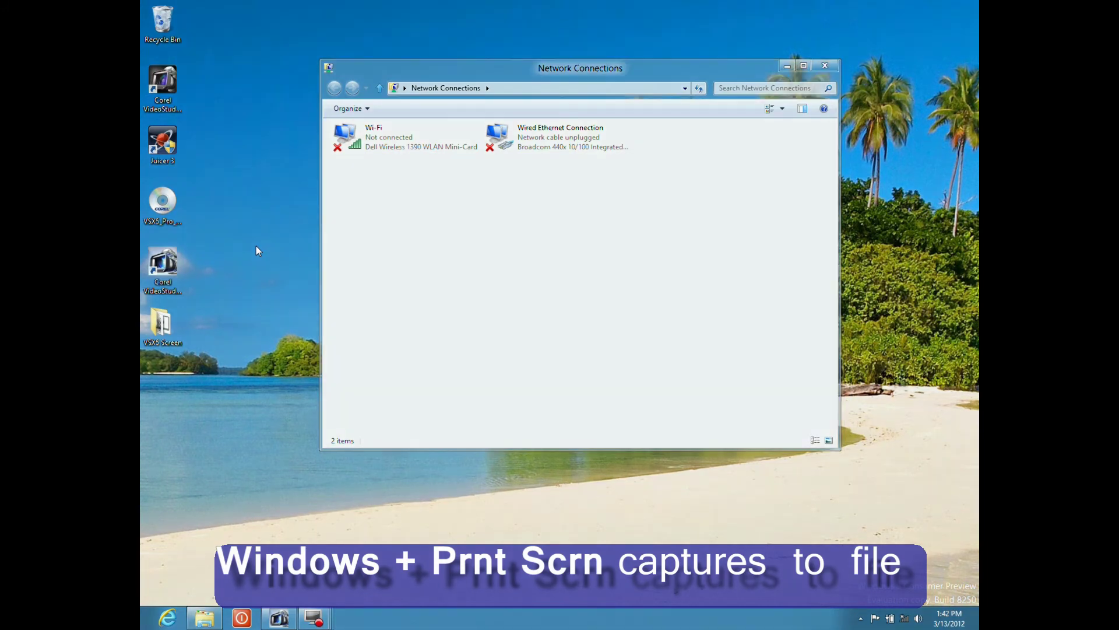
text(paint)
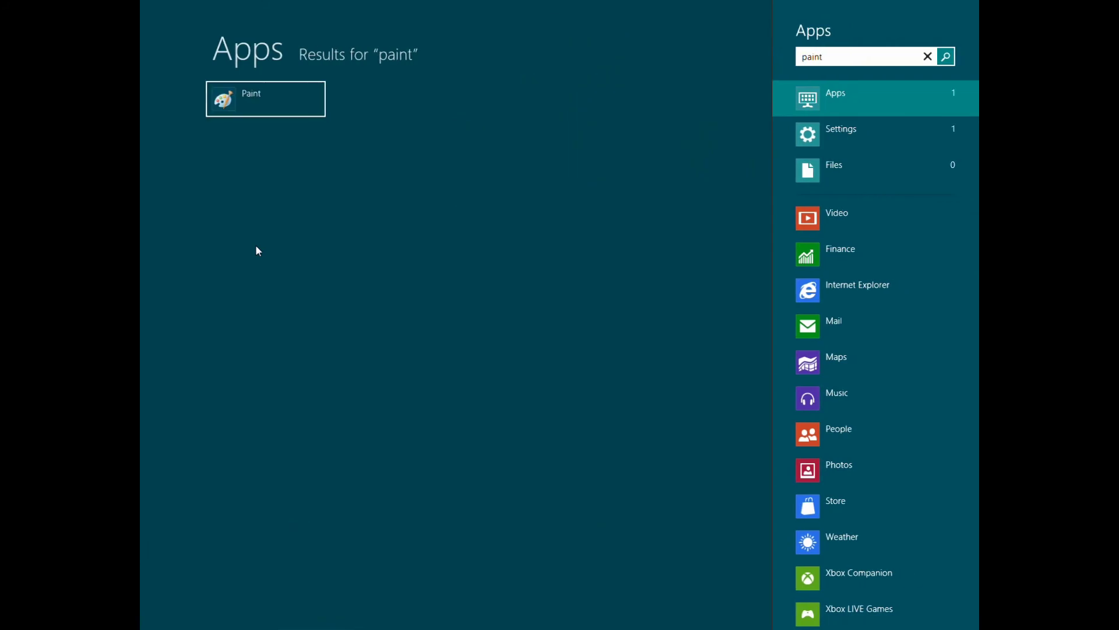
key(Return)
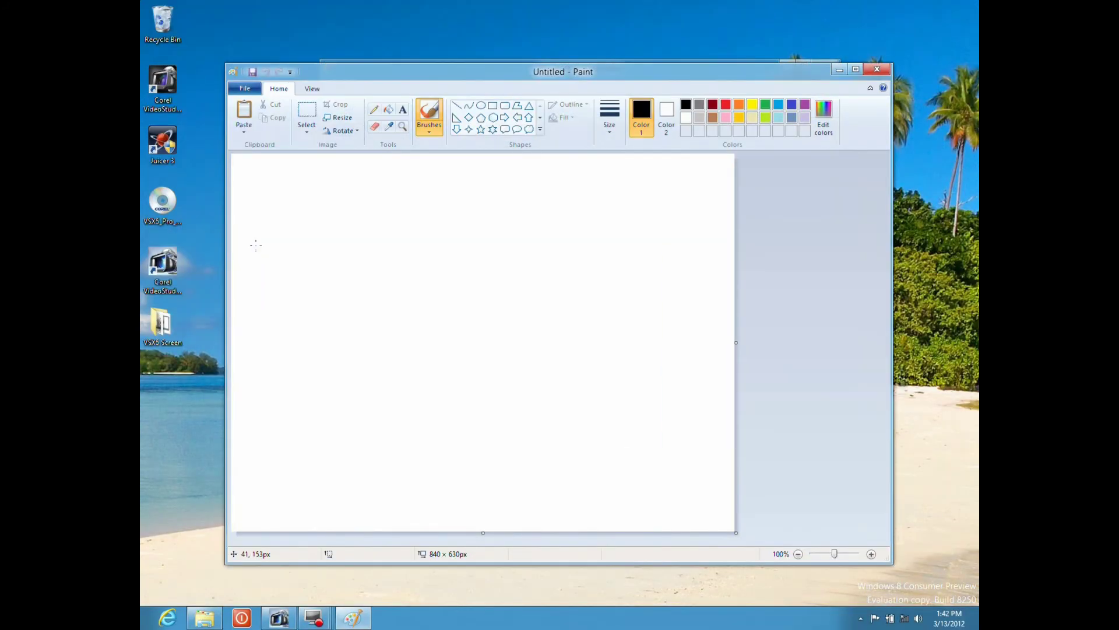
Open the captured picture Screenshot (2).png from the Pictures library in Paint
click(244, 89)
click(263, 137)
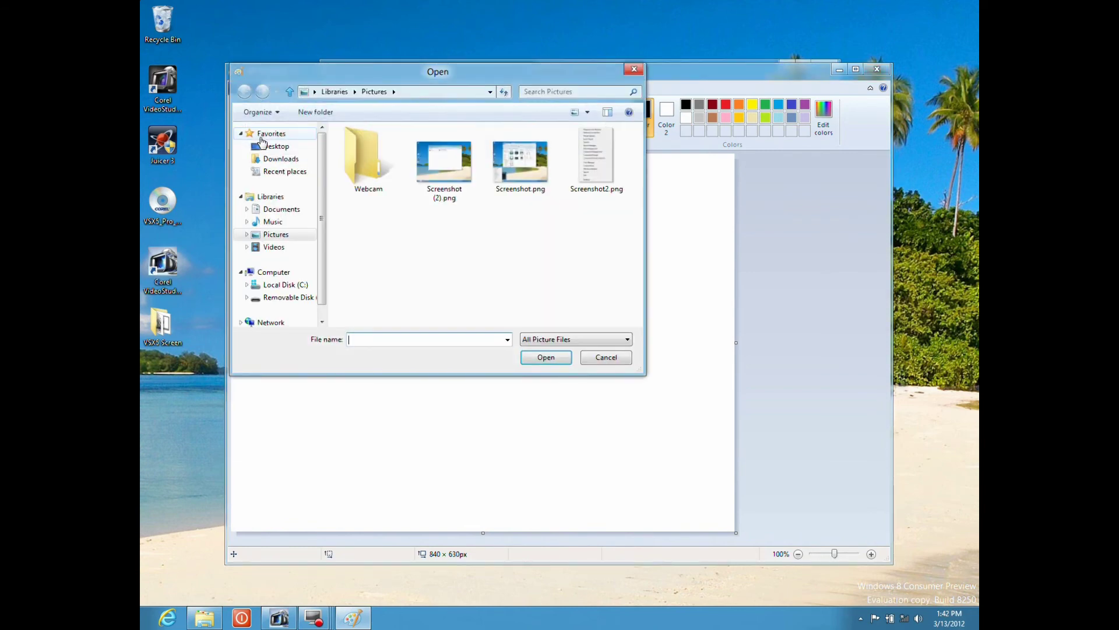
double_click(441, 165)
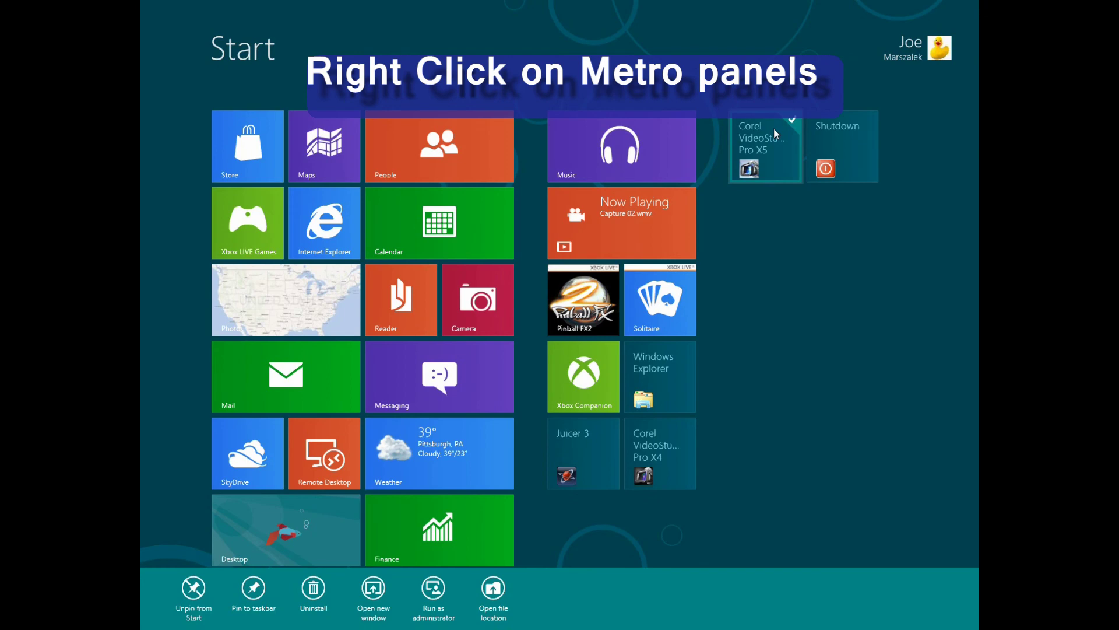
Deselect the Corel VideoStudio Pro X5 tile on the Start screen, and display the app commands for the Shutdown tile
right_click(775, 127)
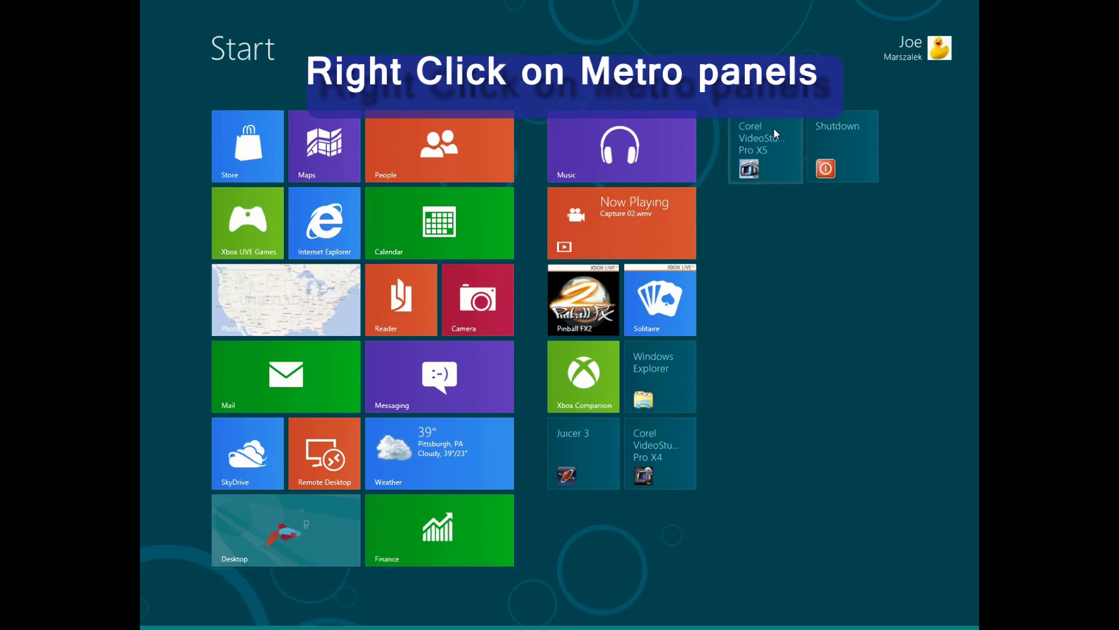
right_click(851, 148)
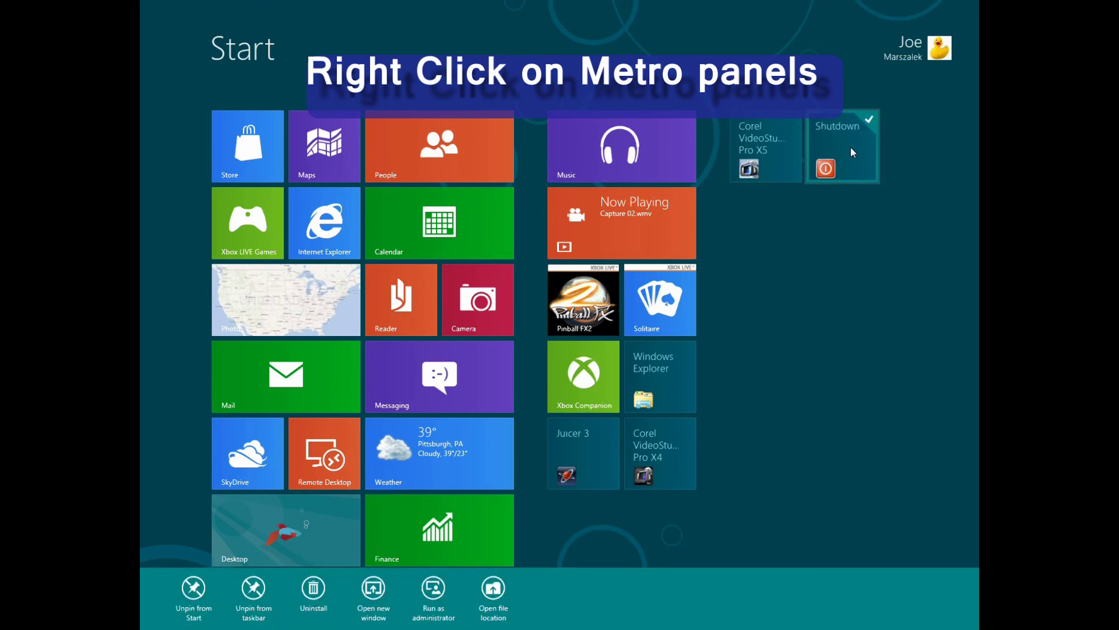
right_click(851, 146)
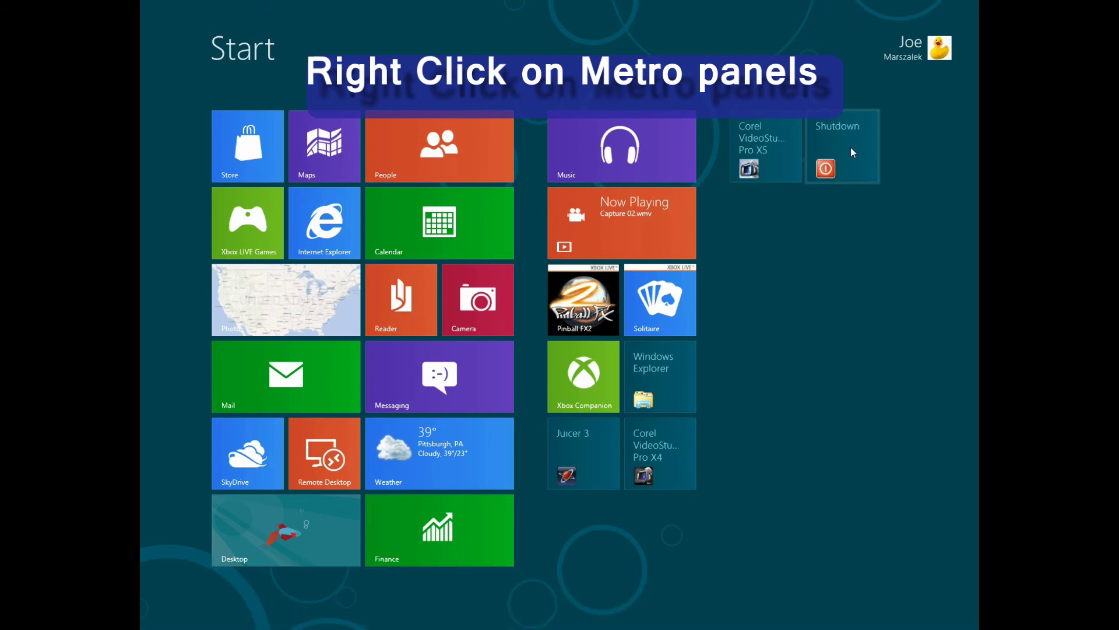
right_click(851, 147)
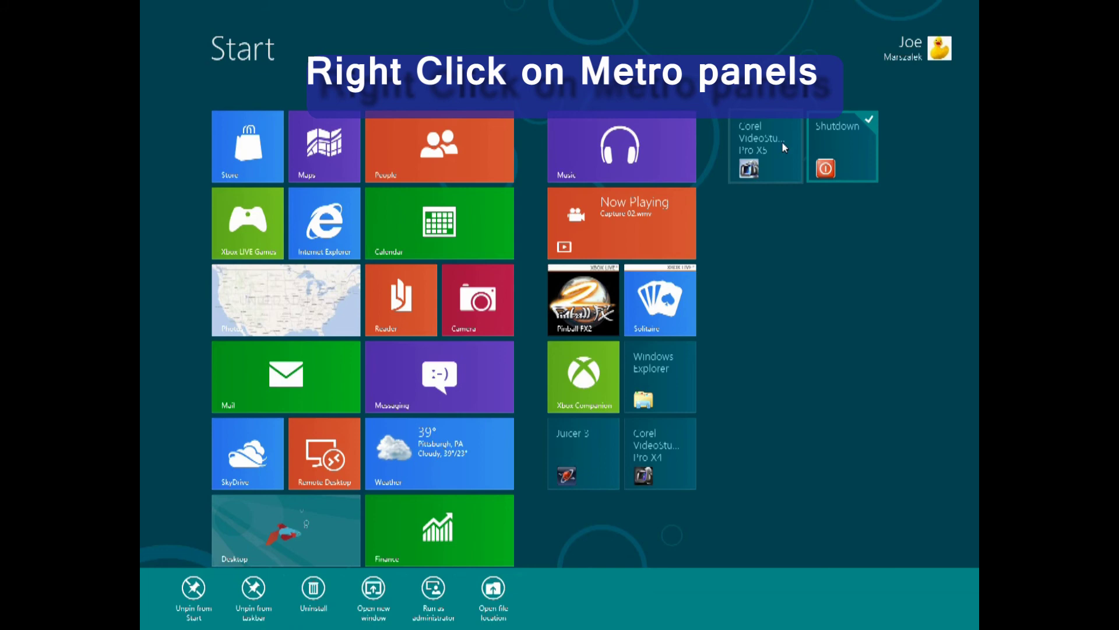
Move the Corel VideoStudio Pro X5 tile onto the Shutdown tile's place so that Shutdown comes first
drag(781, 141, 857, 143)
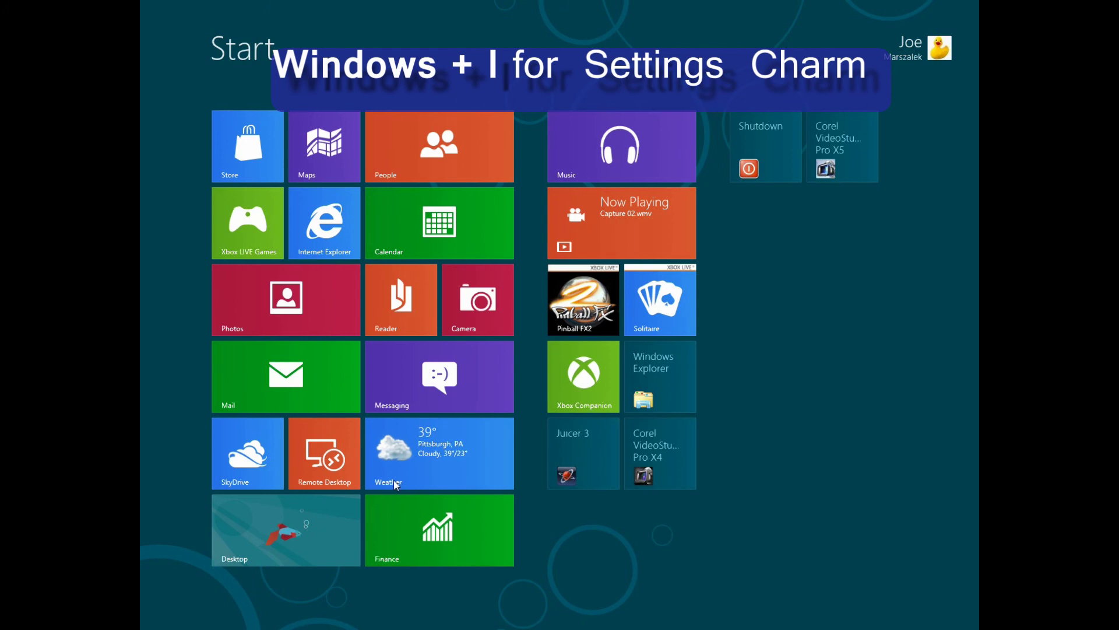
Display the Settings charm over the Start screen
key(super+i)
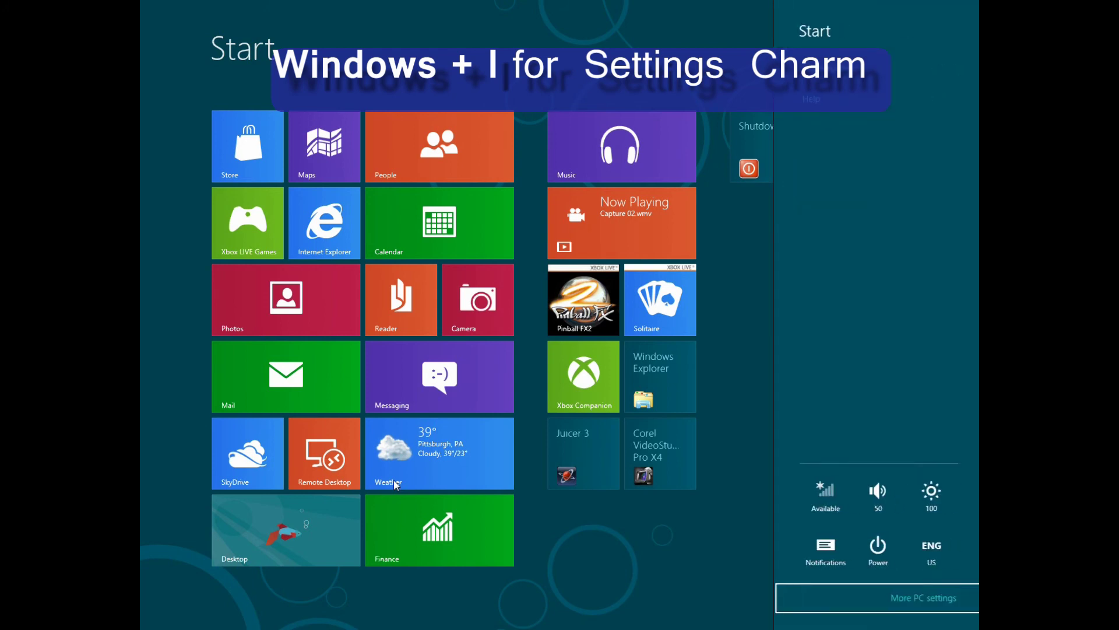